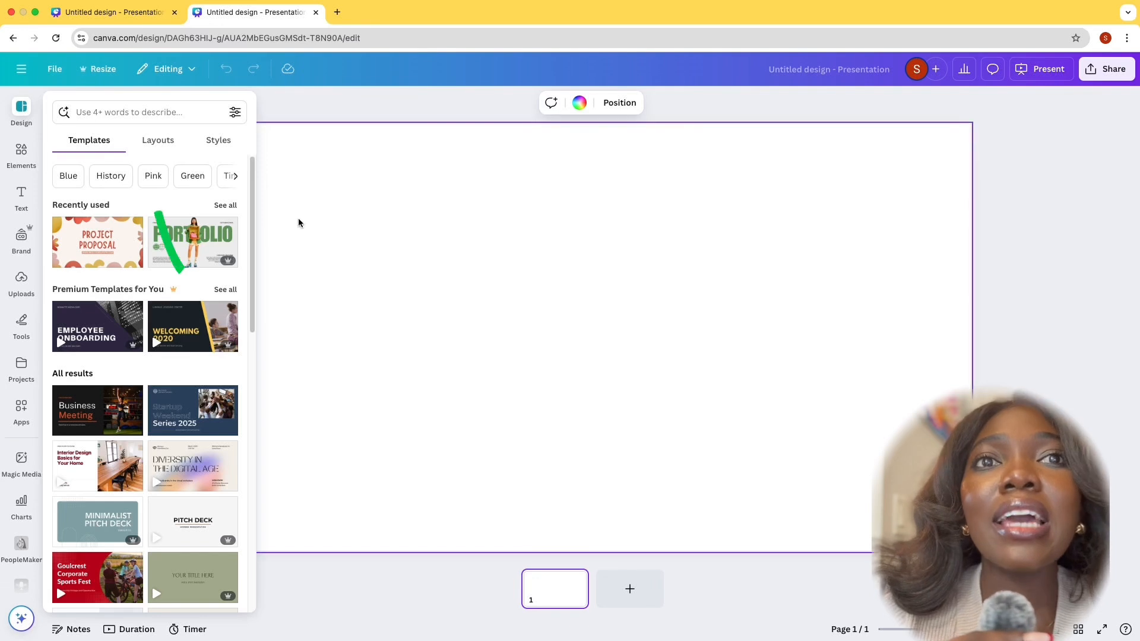
Look through the presentation templates, layouts and styles offered for the blank design
{"action": "left_click", "coordinate": [83, 132]}
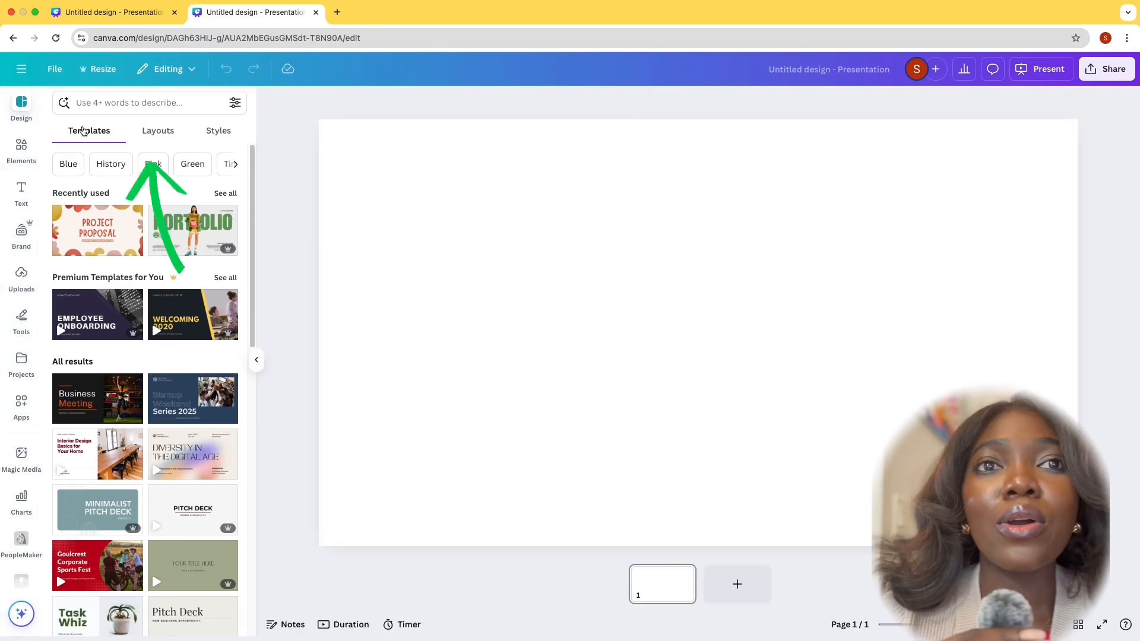
{"action": "left_click", "coordinate": [150, 132]}
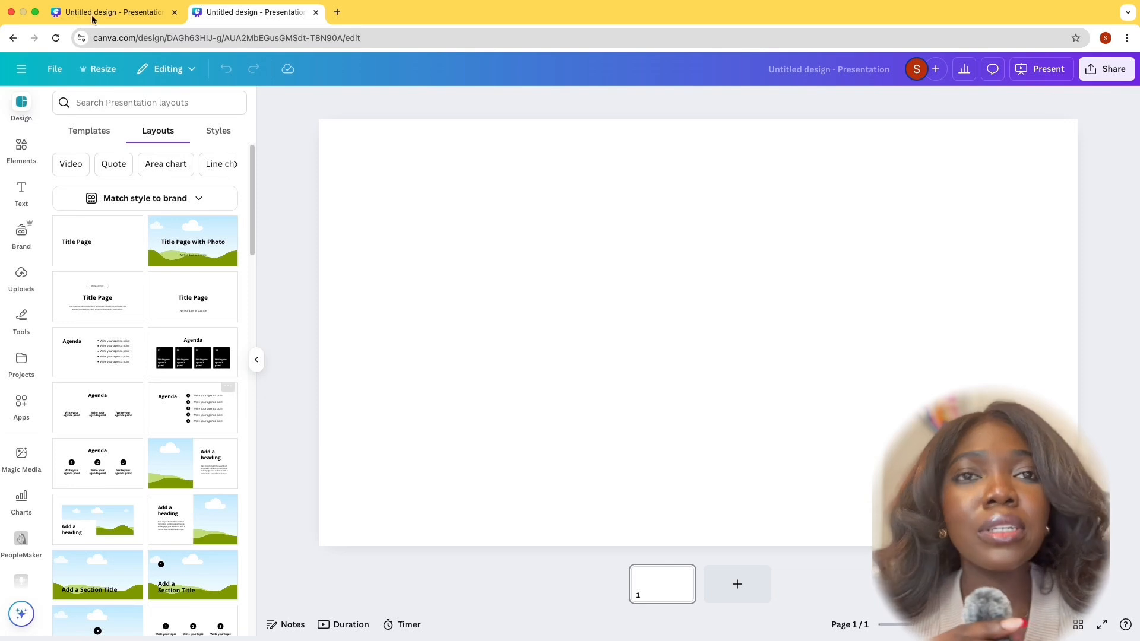
{"action": "left_click", "coordinate": [220, 132]}
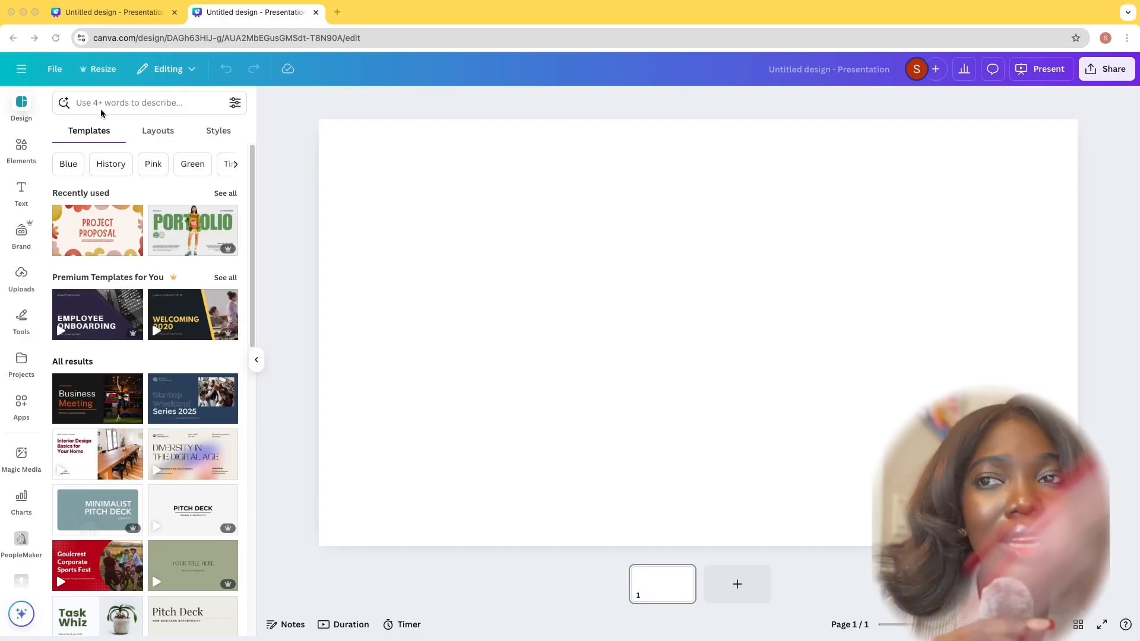
Search the presentation templates for "quarterly report" and browse the matching designs
{"action": "left_click", "coordinate": [101, 107]}
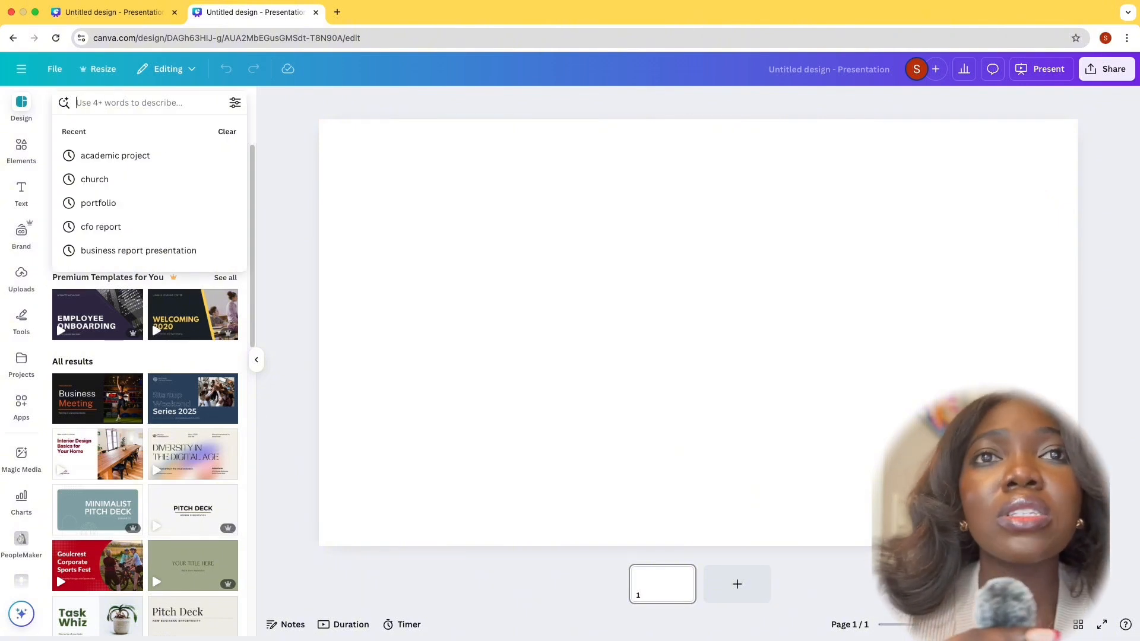
{"action": "type", "text": "quar"}
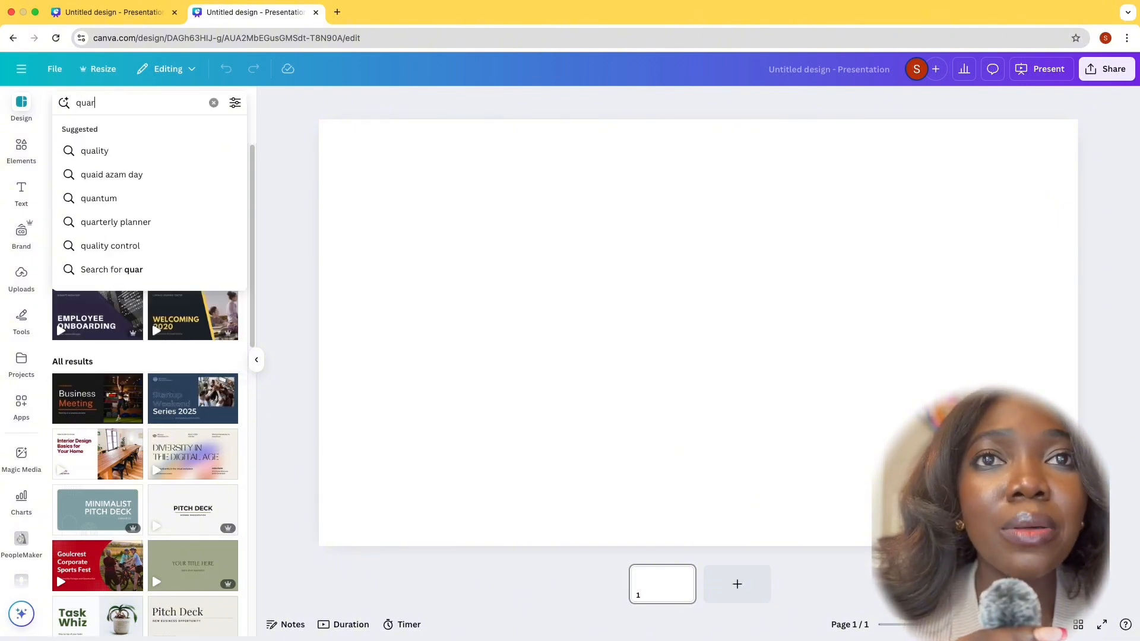
{"action": "type", "text": "terly "}
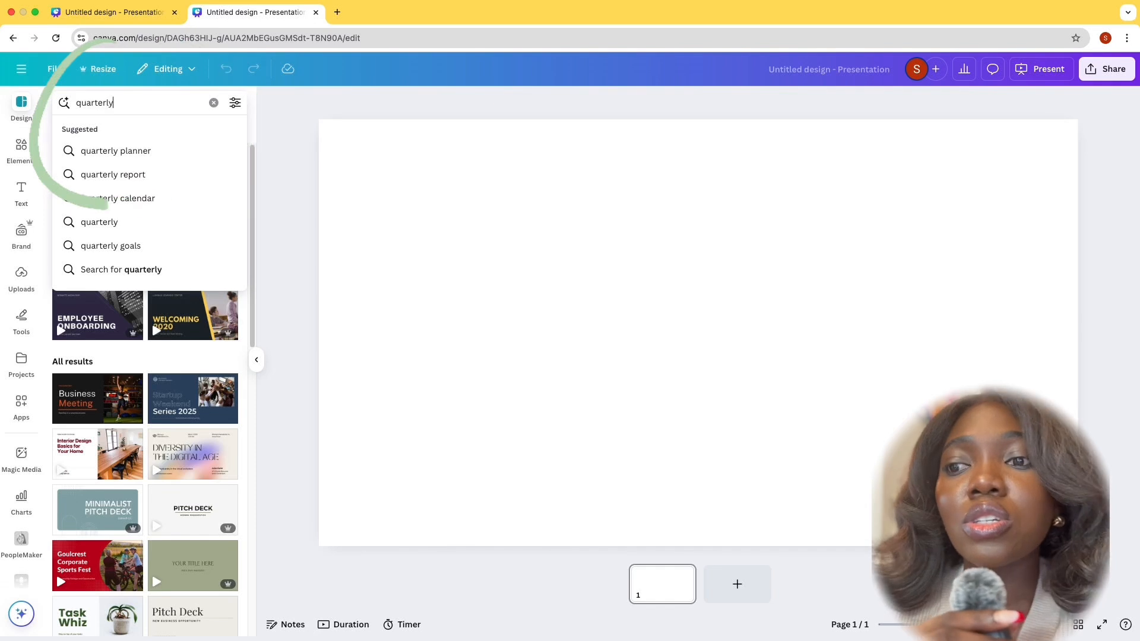
{"action": "type", "text": "report"}
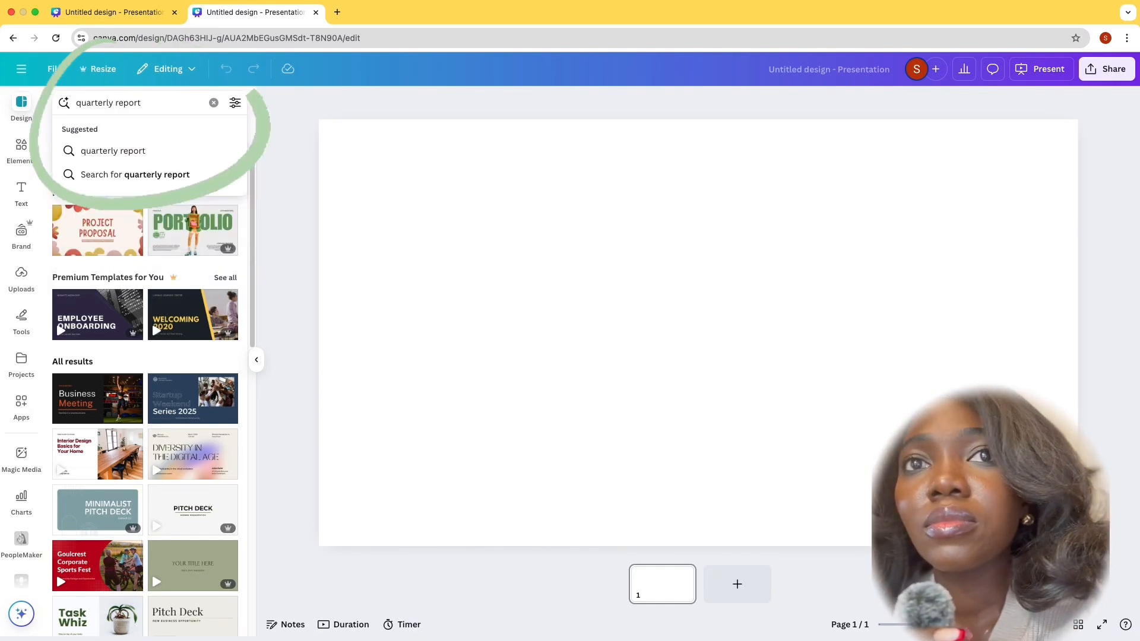
{"action": "key", "text": "Return"}
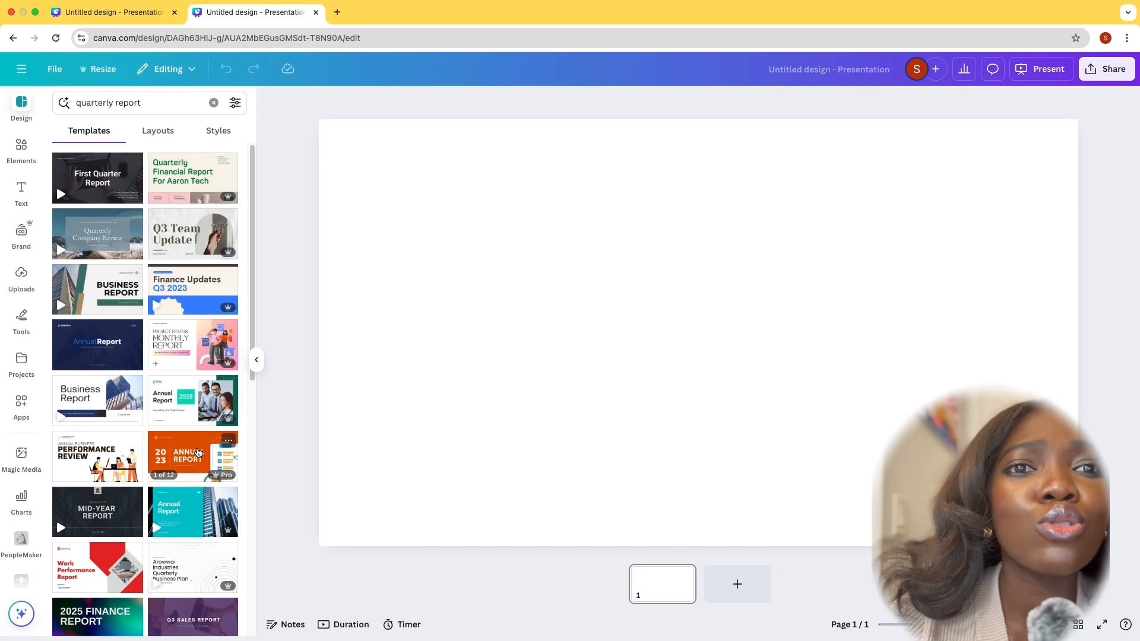
{"action": "scroll", "coordinate": [177, 421], "scroll_direction": "down", "scroll_amount": 2}
{"action": "scroll", "coordinate": [178, 422], "scroll_direction": "down", "scroll_amount": 4}
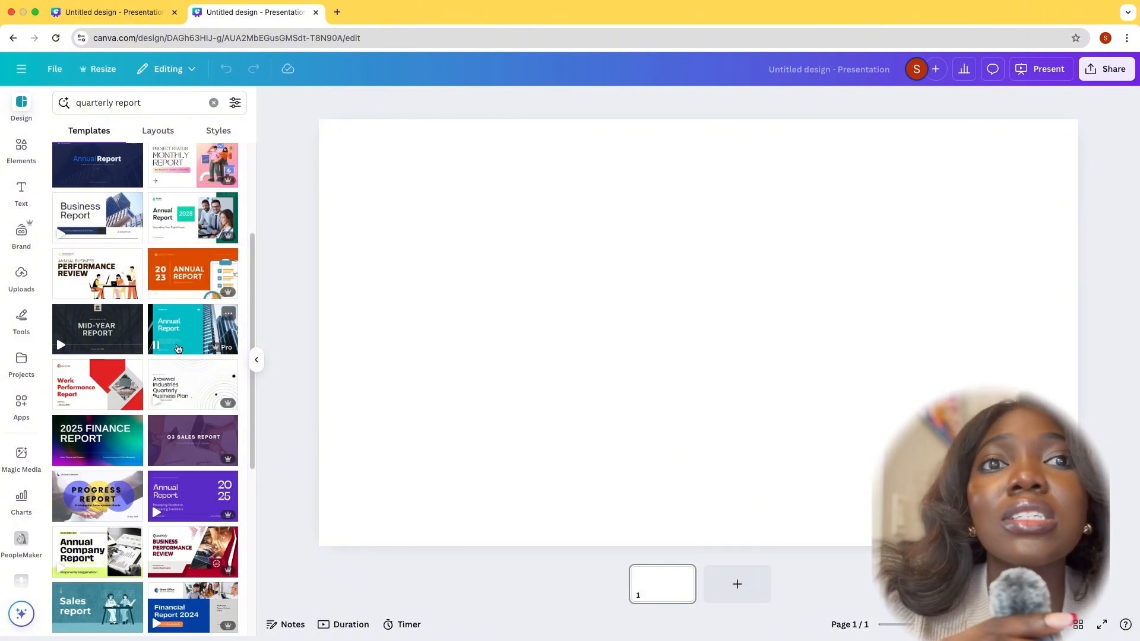
{"action": "scroll", "coordinate": [155, 451], "scroll_direction": "down", "scroll_amount": 1}
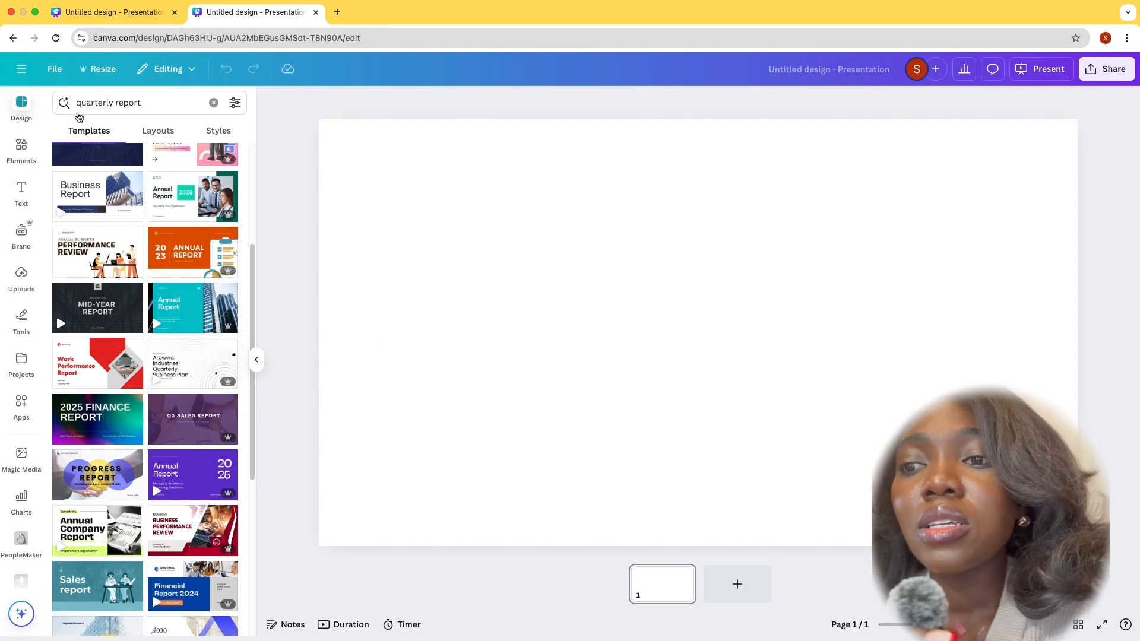
Search the presentation templates for "research defens" and browse the matching designs
{"action": "left_click", "coordinate": [146, 99]}
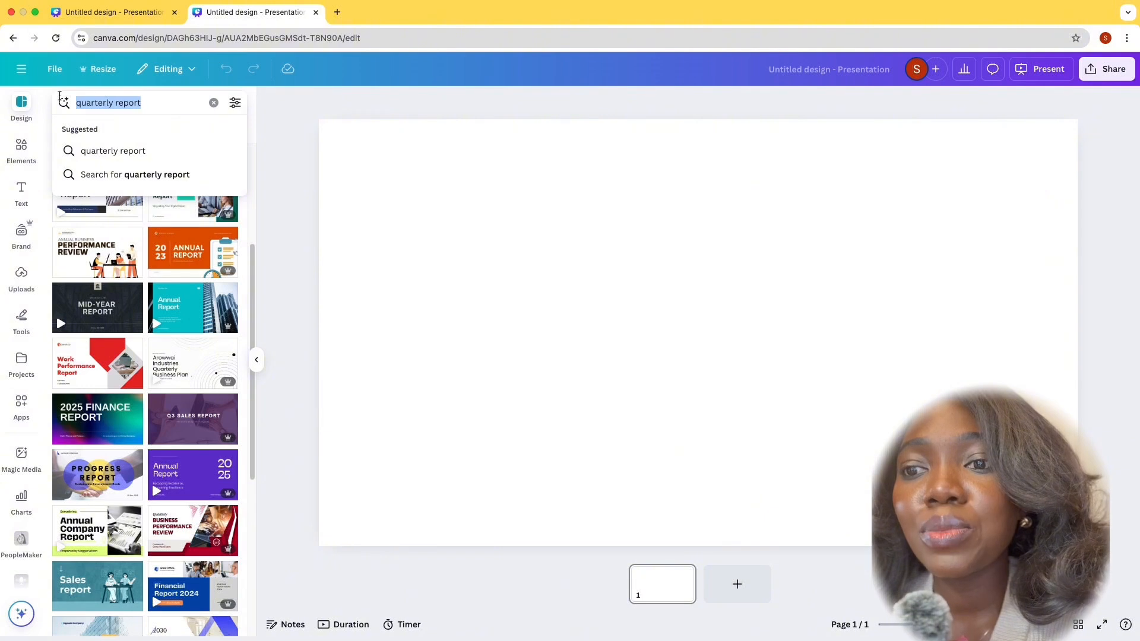
{"action": "type", "text": "rese"}
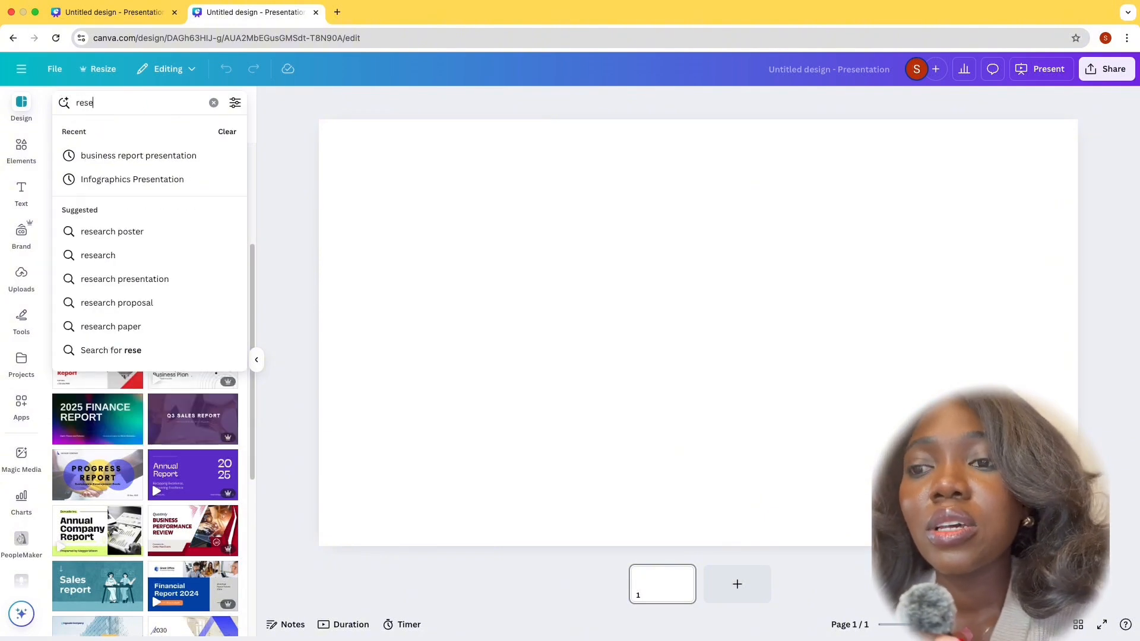
{"action": "type", "text": "arc"}
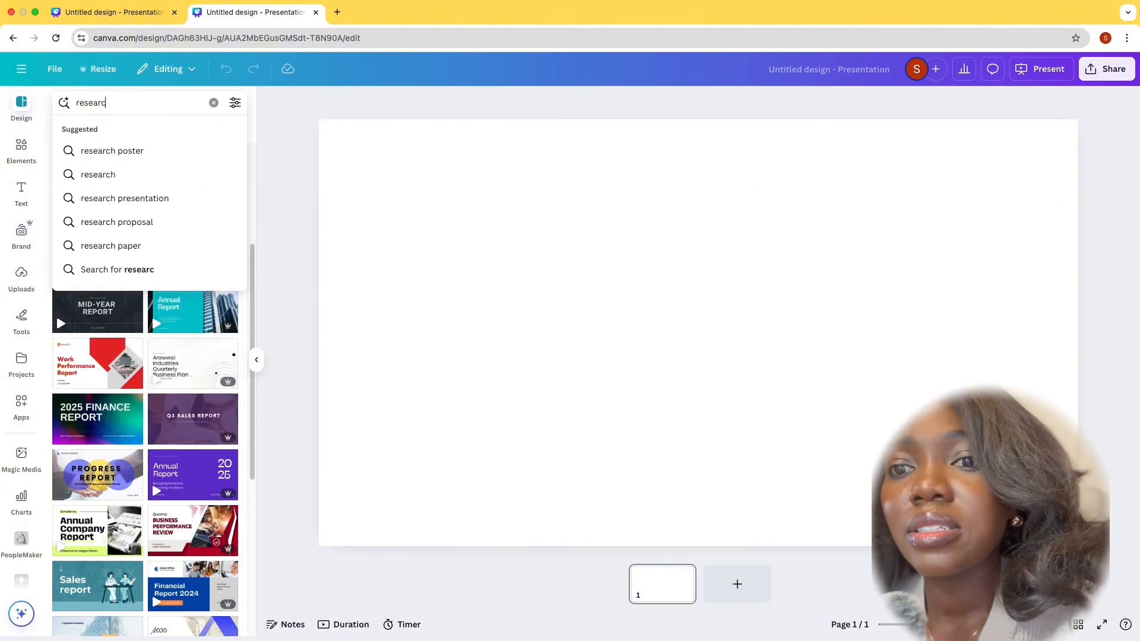
{"action": "type", "text": "h d"}
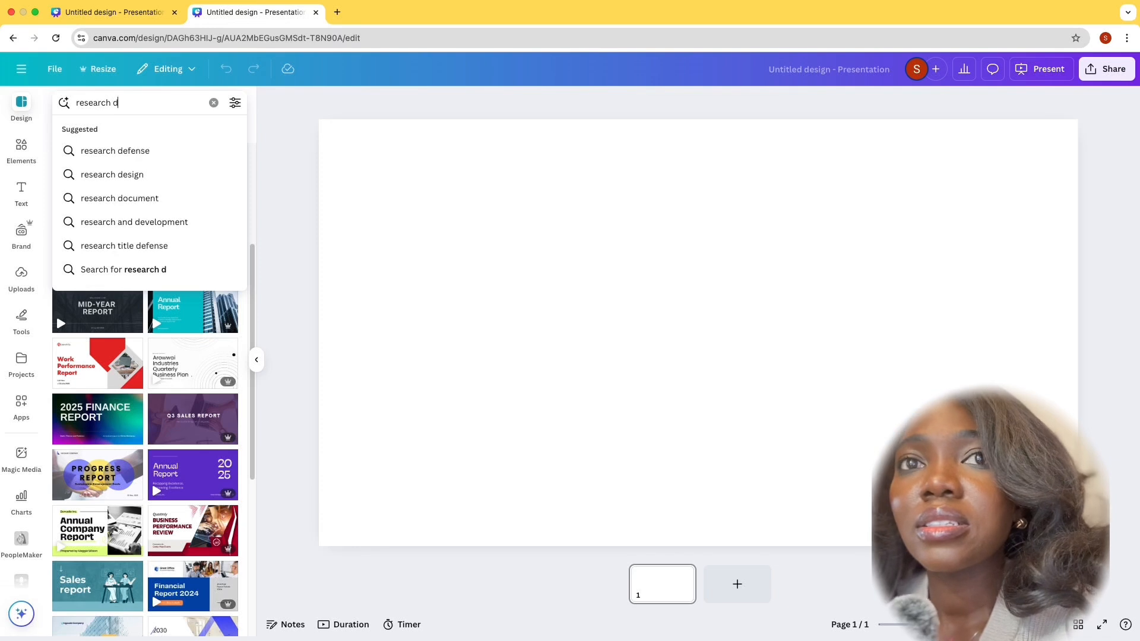
{"action": "type", "text": "efem"}
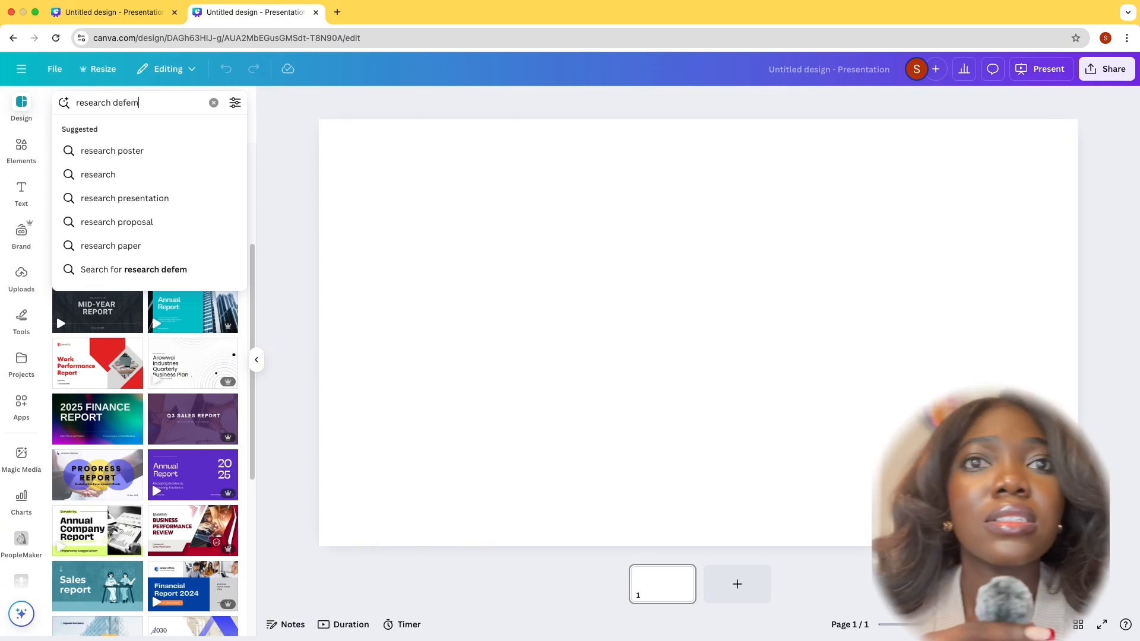
{"action": "key", "text": "BackSpace"}
{"action": "type", "text": "ns"}
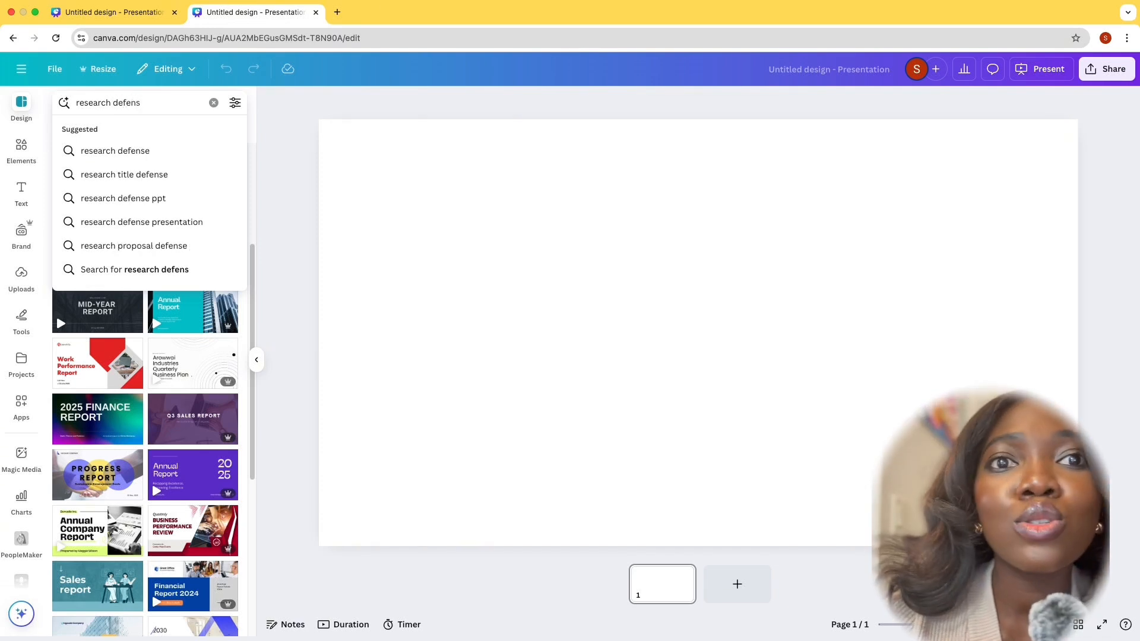
{"action": "key", "text": "Return"}
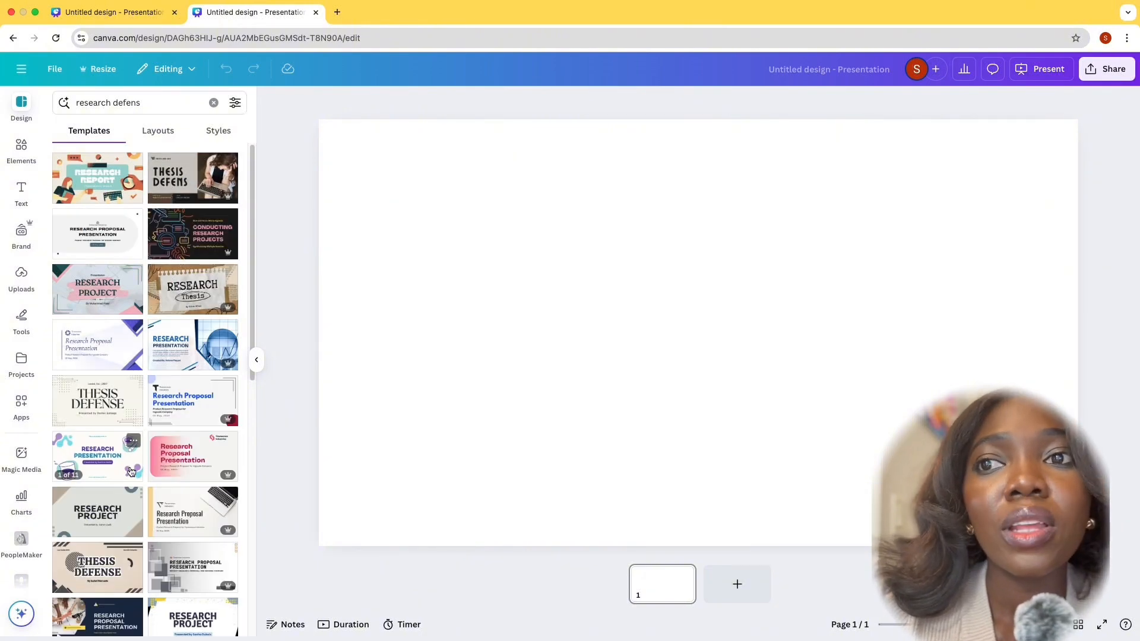
{"action": "scroll", "coordinate": [131, 471], "scroll_direction": "down", "scroll_amount": 6}
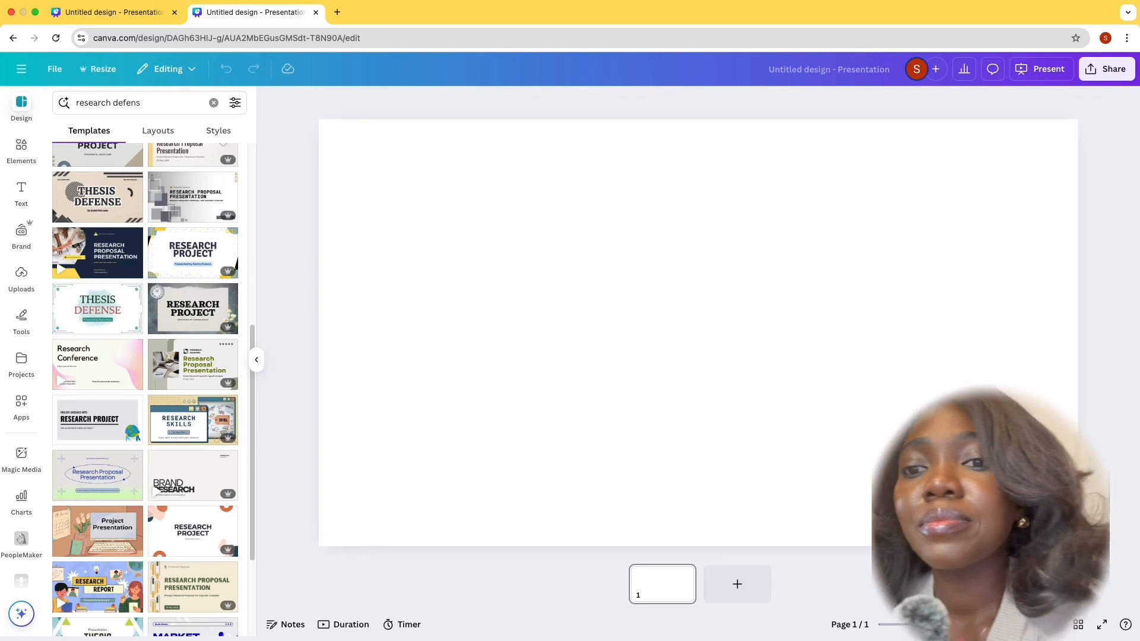
Search the presentation templates for "marketing plans" and browse the matching designs
{"action": "left_click_drag", "start_coordinate": [142, 103], "coordinate": [72, 95]}
{"action": "type", "text": "m"}
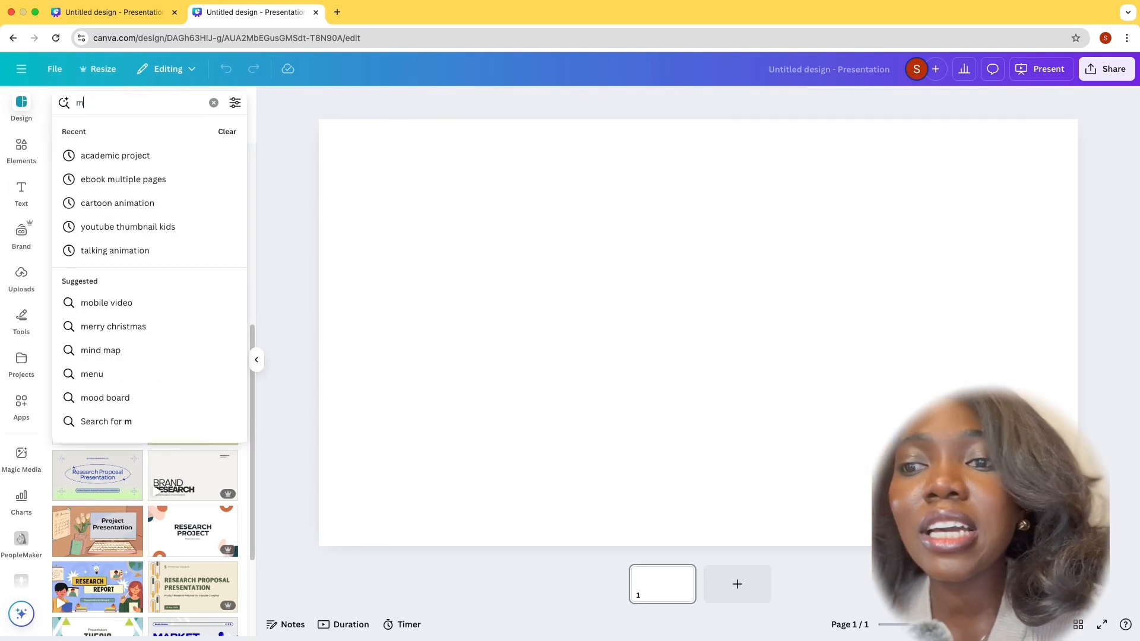
{"action": "type", "text": "arket"}
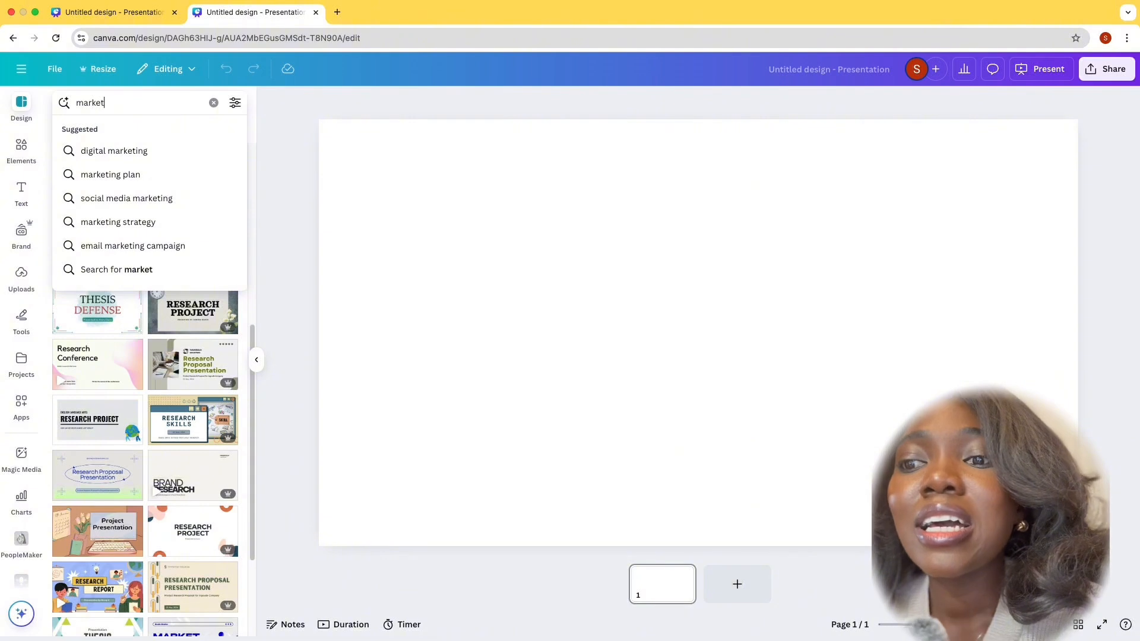
{"action": "type", "text": "ing"}
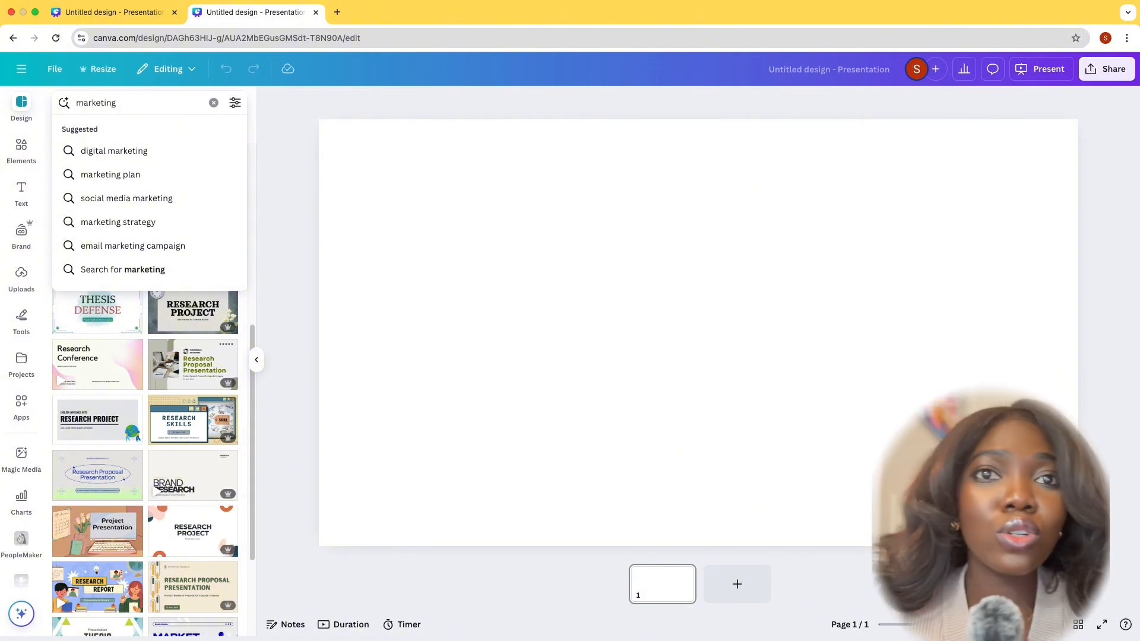
{"action": "type", "text": " plans"}
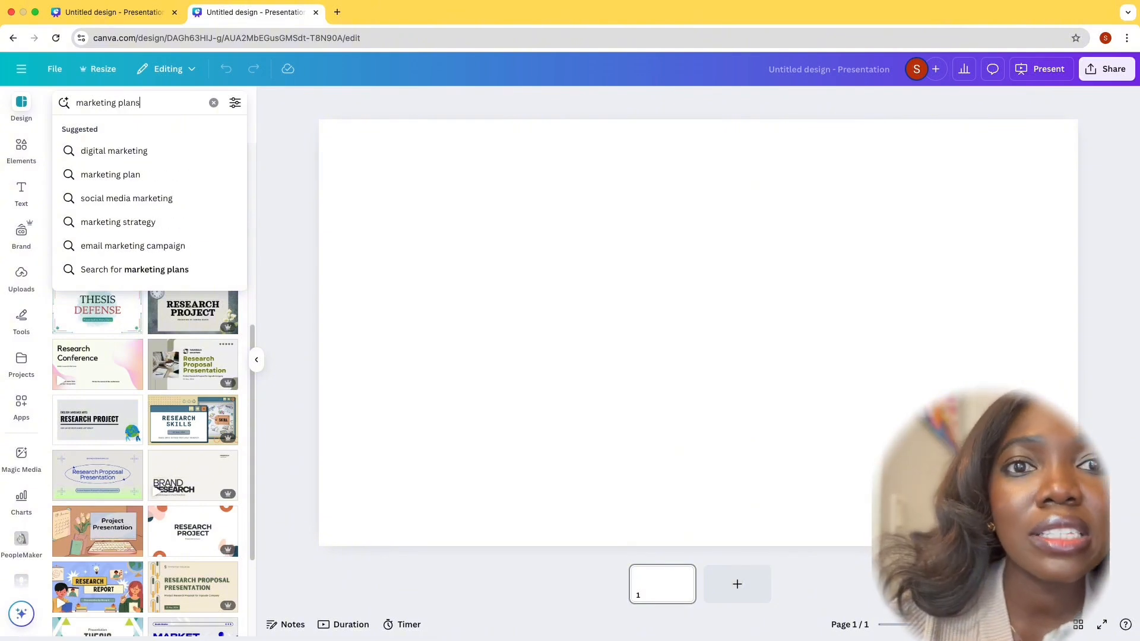
{"action": "key", "text": "Return"}
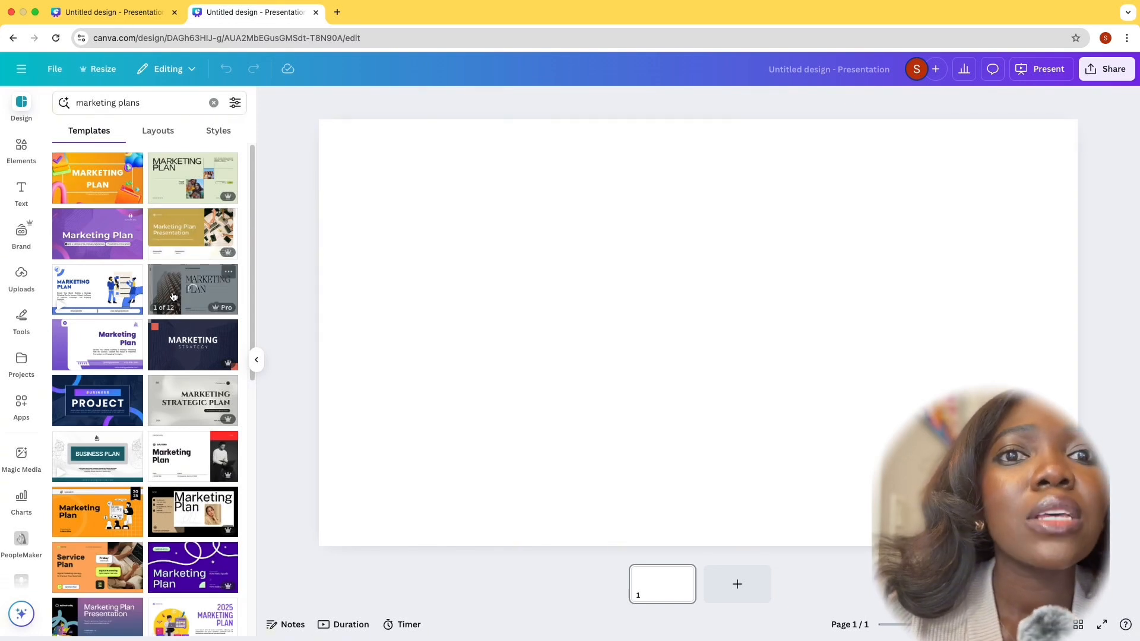
{"action": "scroll", "coordinate": [136, 447], "scroll_direction": "down", "scroll_amount": 10}
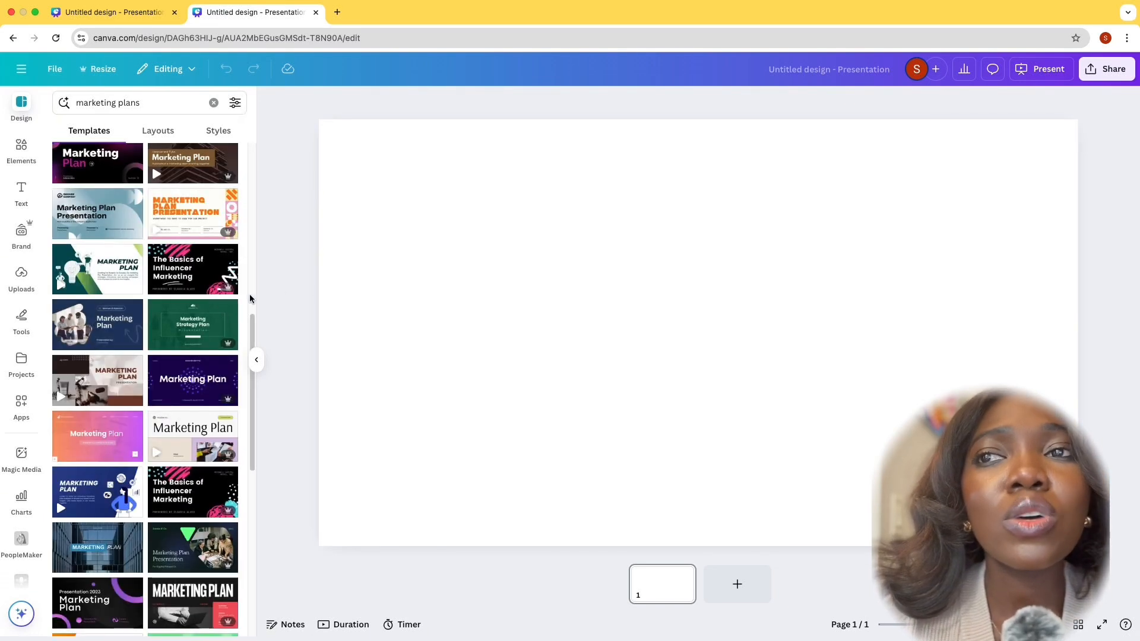
{"action": "scroll", "coordinate": [191, 339], "scroll_direction": "down", "scroll_amount": 1}
{"action": "scroll", "coordinate": [191, 339], "scroll_direction": "down", "scroll_amount": 6}
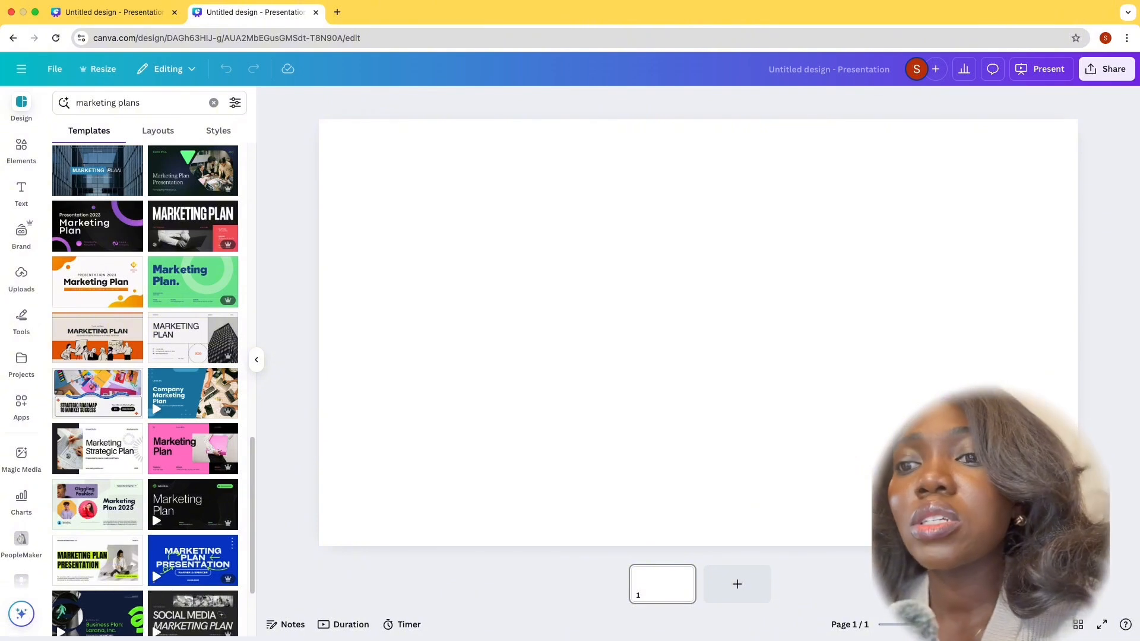
Replace the template search term with the suggested "quarterly report" search
{"action": "left_click", "coordinate": [141, 103]}
{"action": "left_click_drag", "start_coordinate": [143, 102], "coordinate": [69, 82]}
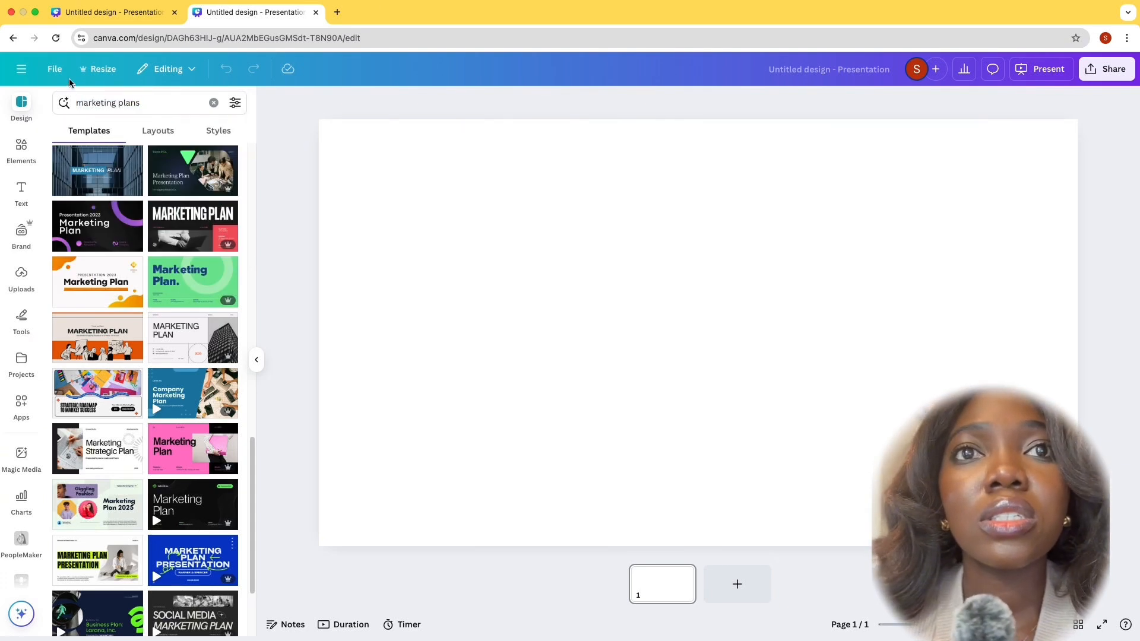
{"action": "left_click", "coordinate": [139, 100]}
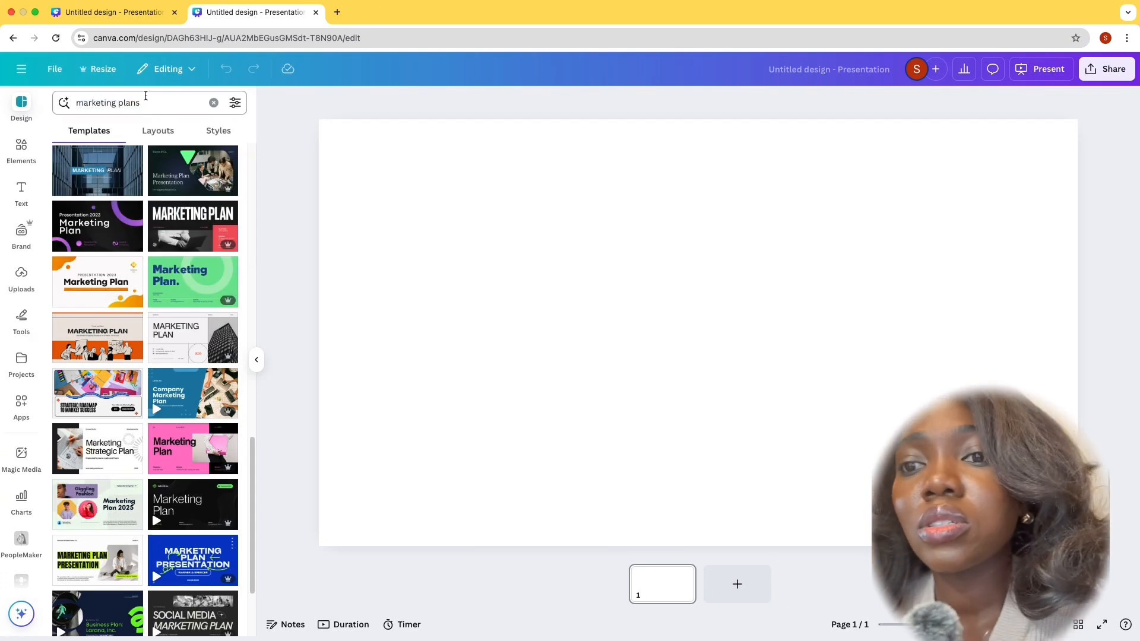
{"action": "left_click_drag", "start_coordinate": [154, 104], "coordinate": [116, 94]}
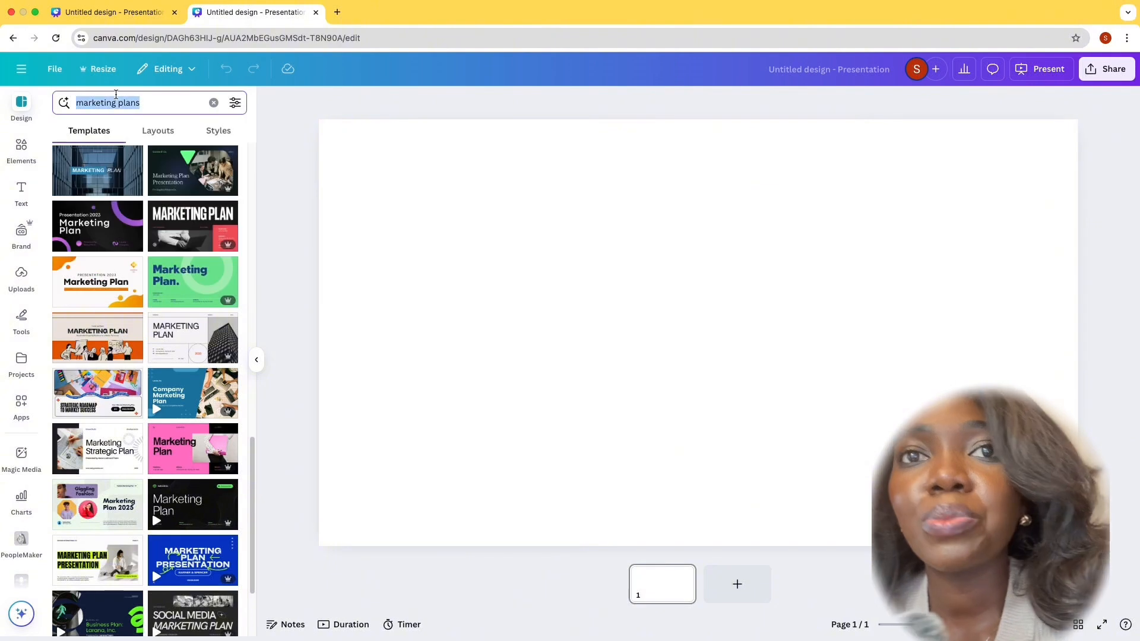
{"action": "type", "text": "quarter"}
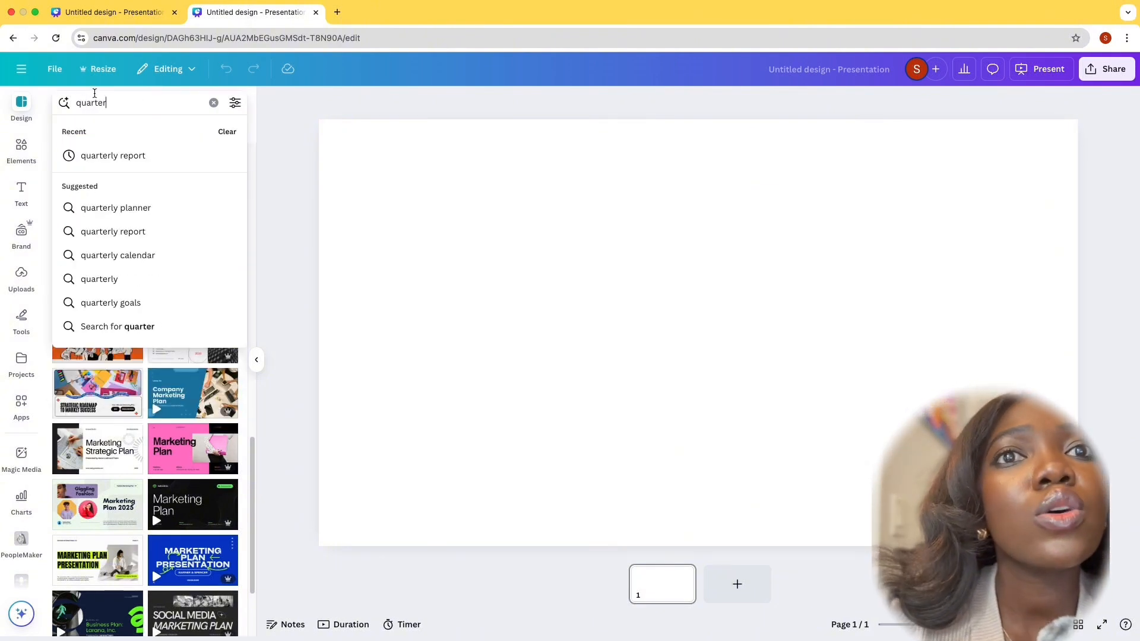
{"action": "left_click", "coordinate": [140, 151]}
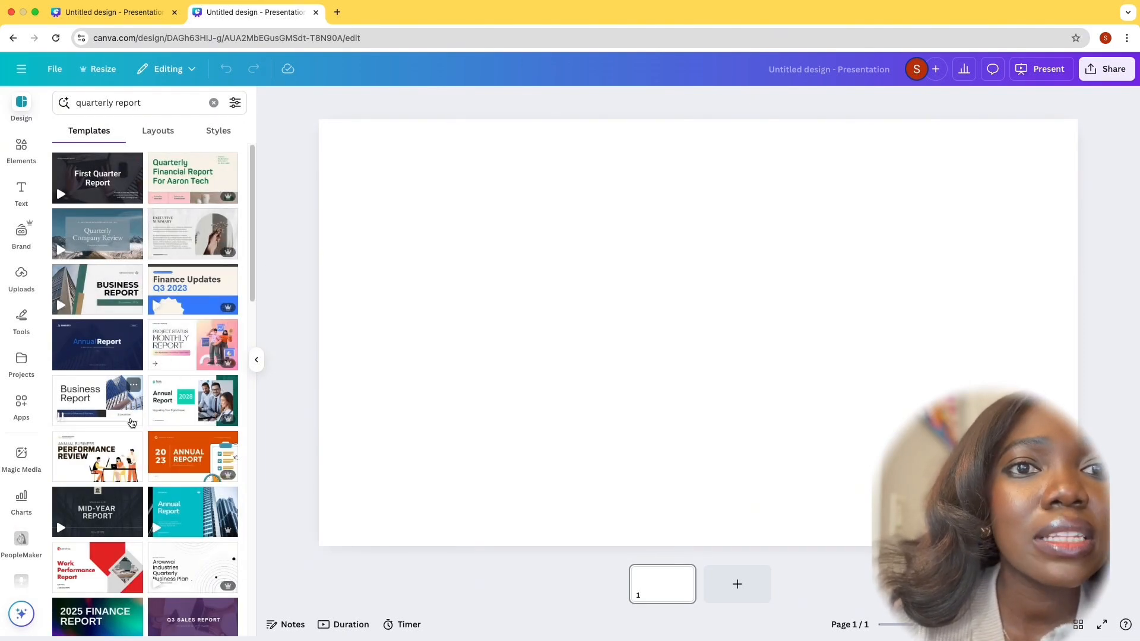
Preview the green and white Annual Report template, and apply all 10 pages of the White and Blue Professional Business Report Presentation instead
{"action": "left_click", "coordinate": [193, 395]}
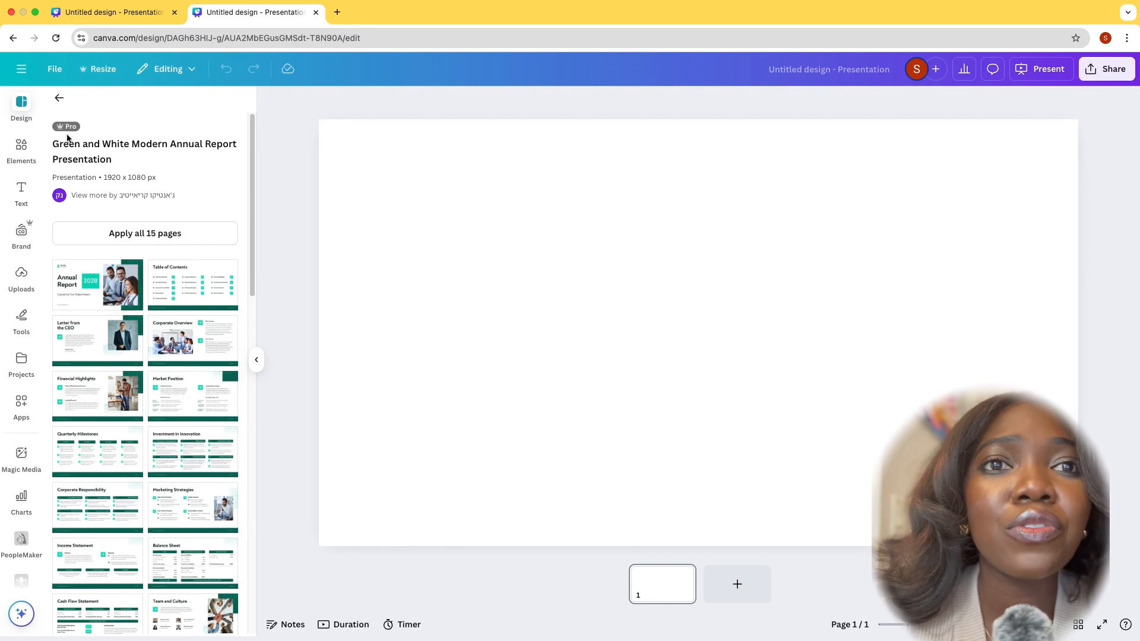
{"action": "left_click", "coordinate": [58, 101]}
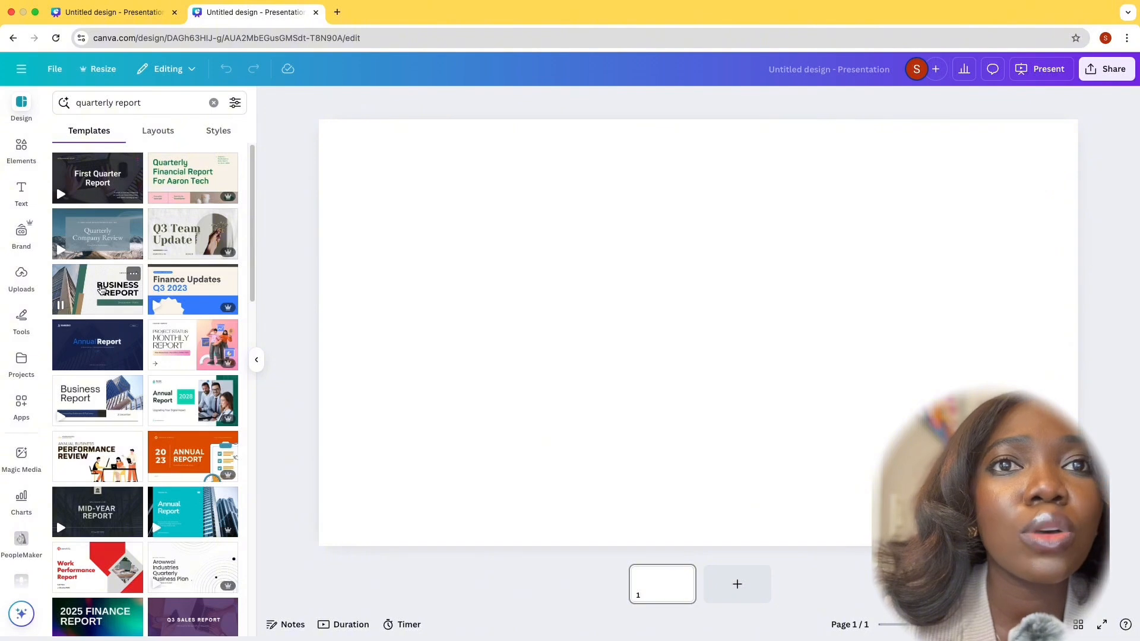
{"action": "left_click", "coordinate": [85, 404]}
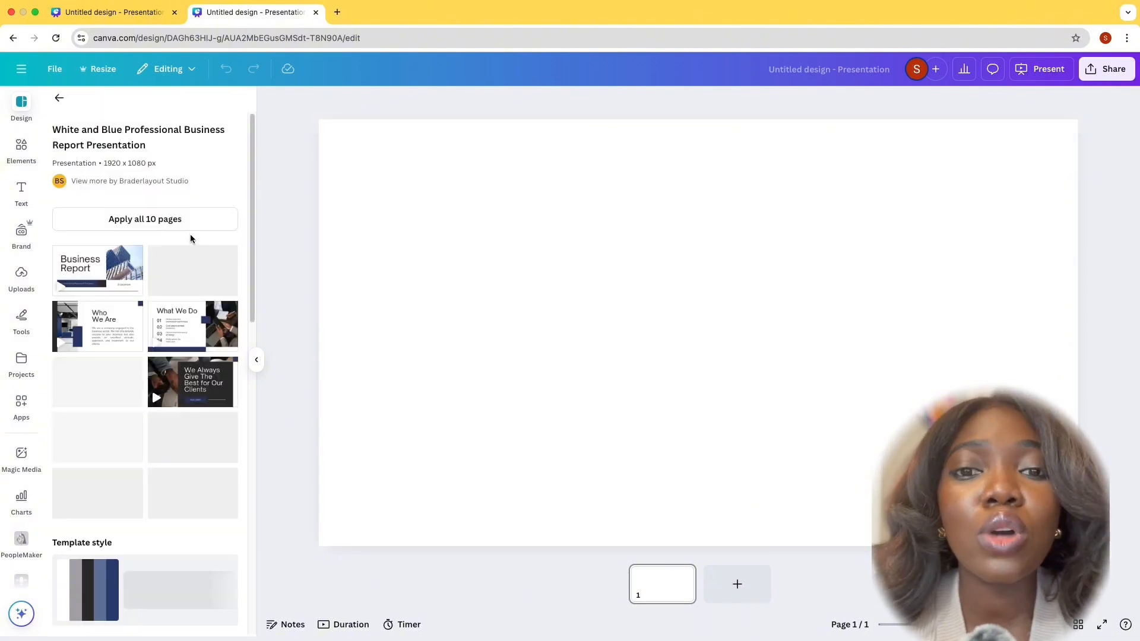
{"action": "left_click", "coordinate": [150, 220]}
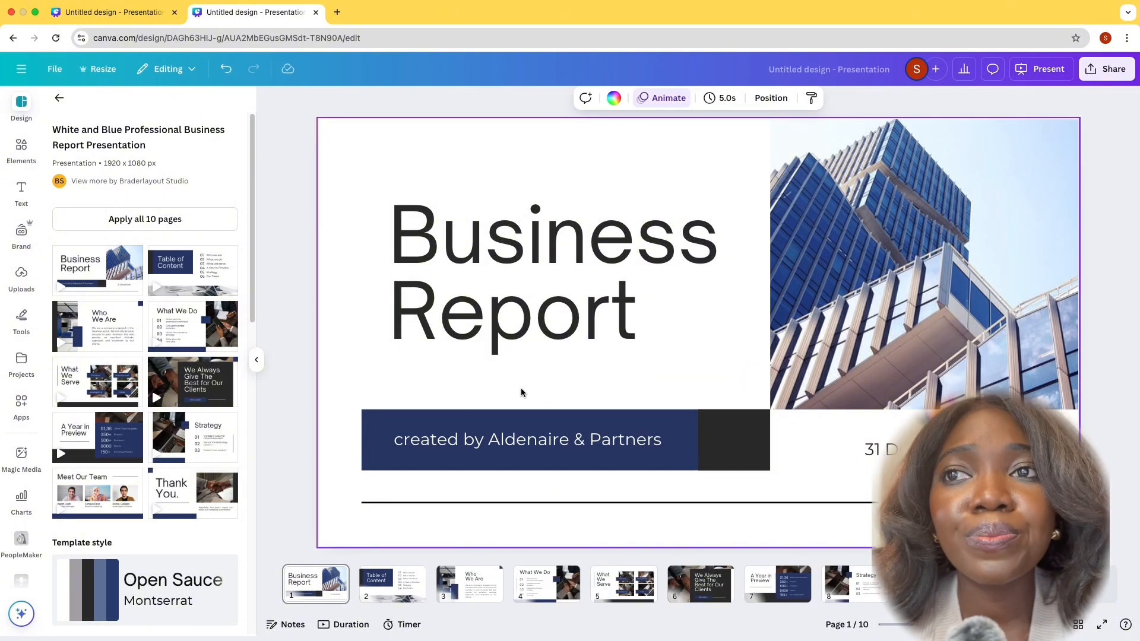
Try the purple brand colour on the title slide's dark blue banner and undo the colour change
{"action": "left_click", "coordinate": [394, 428]}
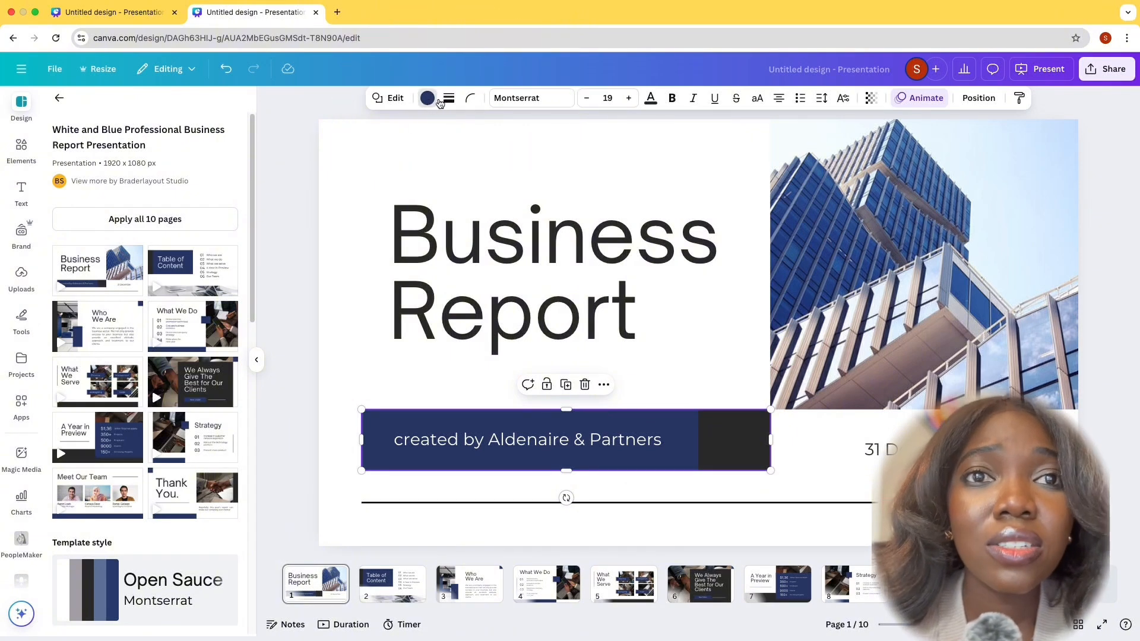
{"action": "left_click", "coordinate": [428, 98]}
{"action": "left_click", "coordinate": [224, 268]}
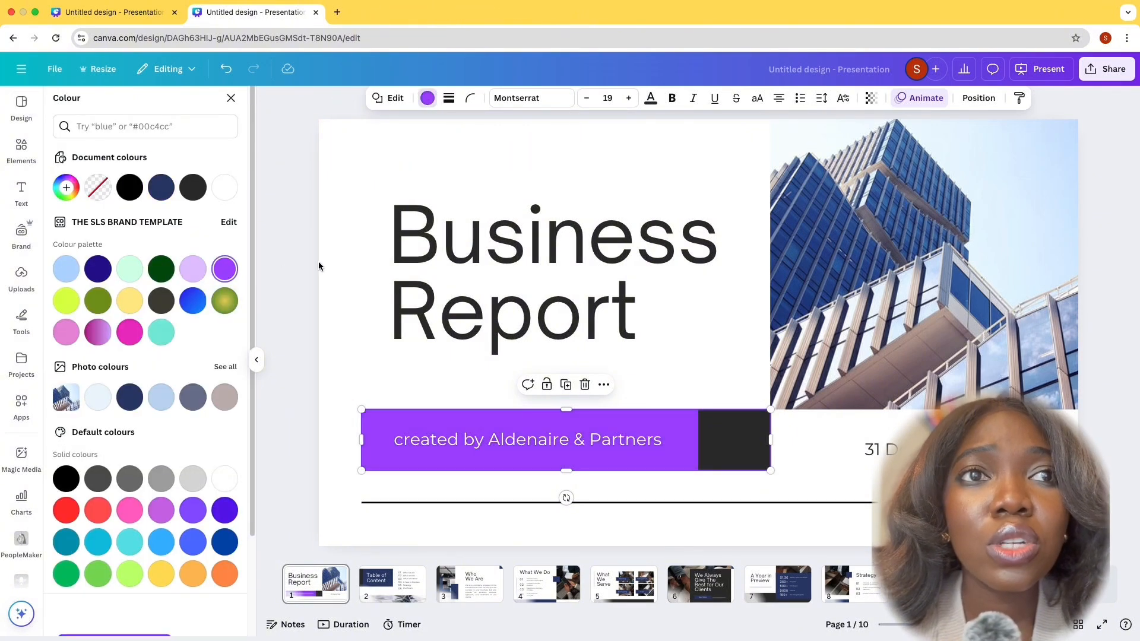
{"action": "left_click", "coordinate": [332, 283]}
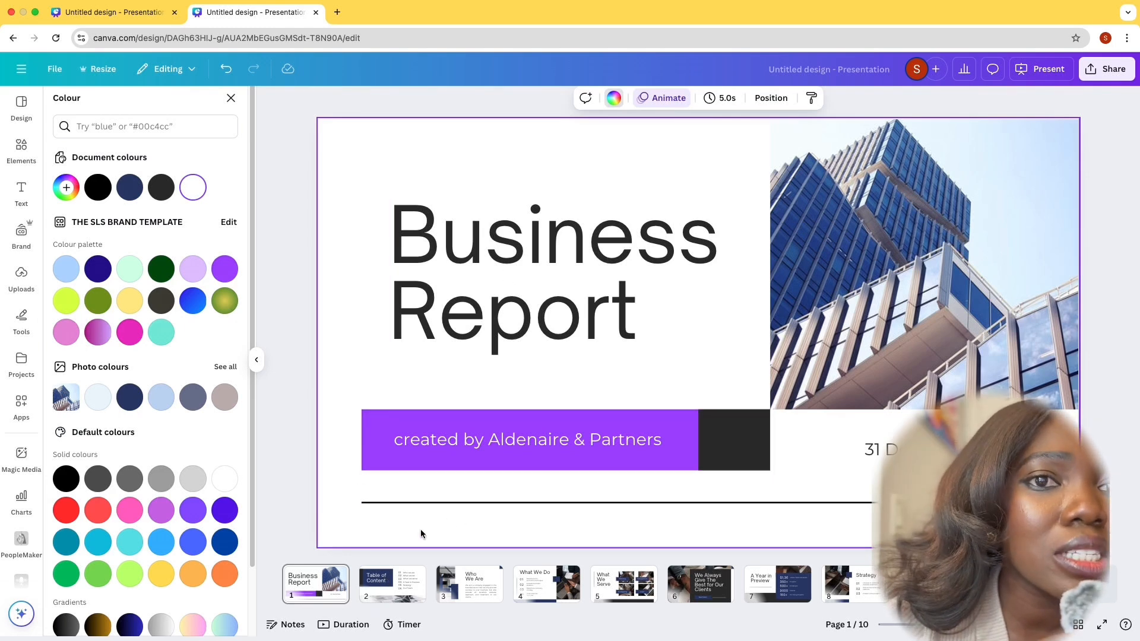
{"action": "left_click", "coordinate": [226, 70]}
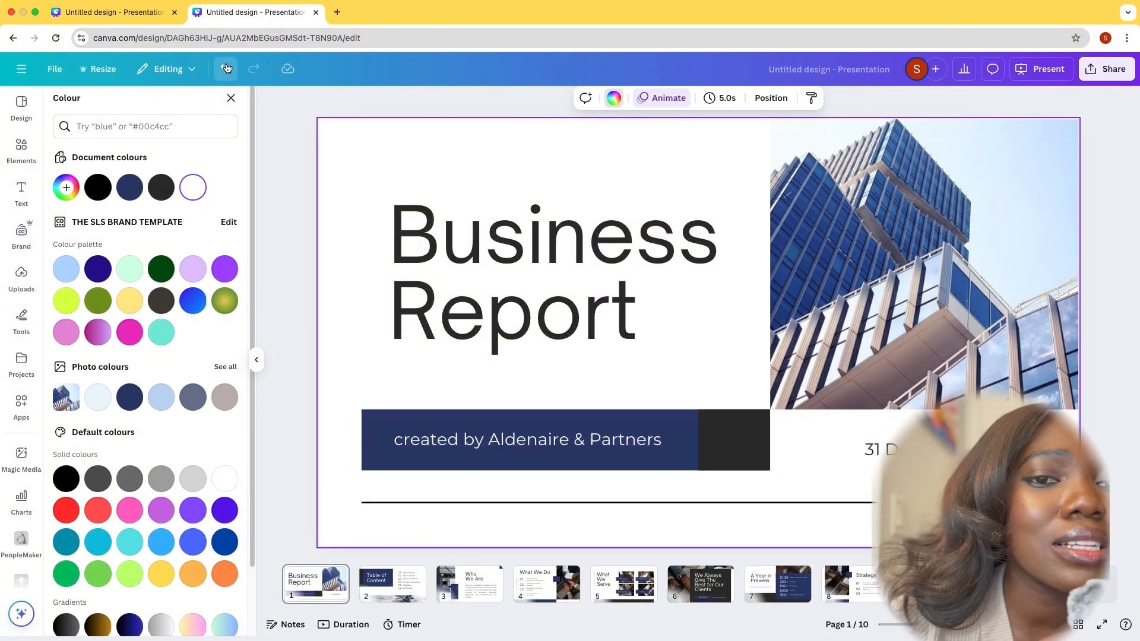
{"action": "left_click", "coordinate": [231, 97]}
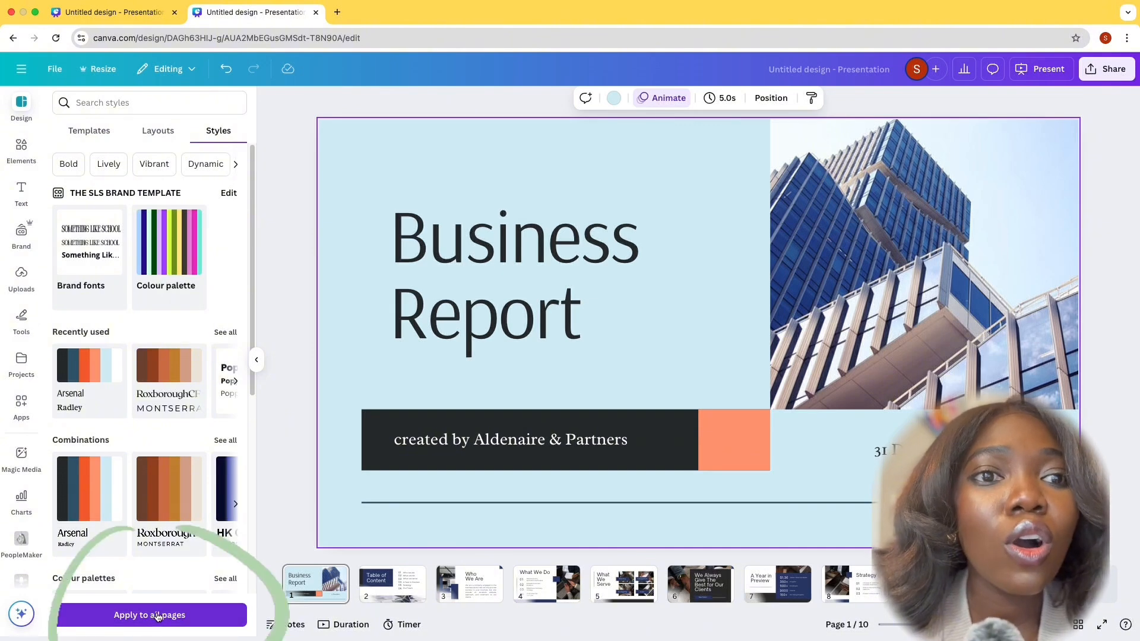
Apply the Arsenal and Radley style to all pages and review the restyled pages 2 to 7
{"action": "left_click", "coordinate": [156, 617]}
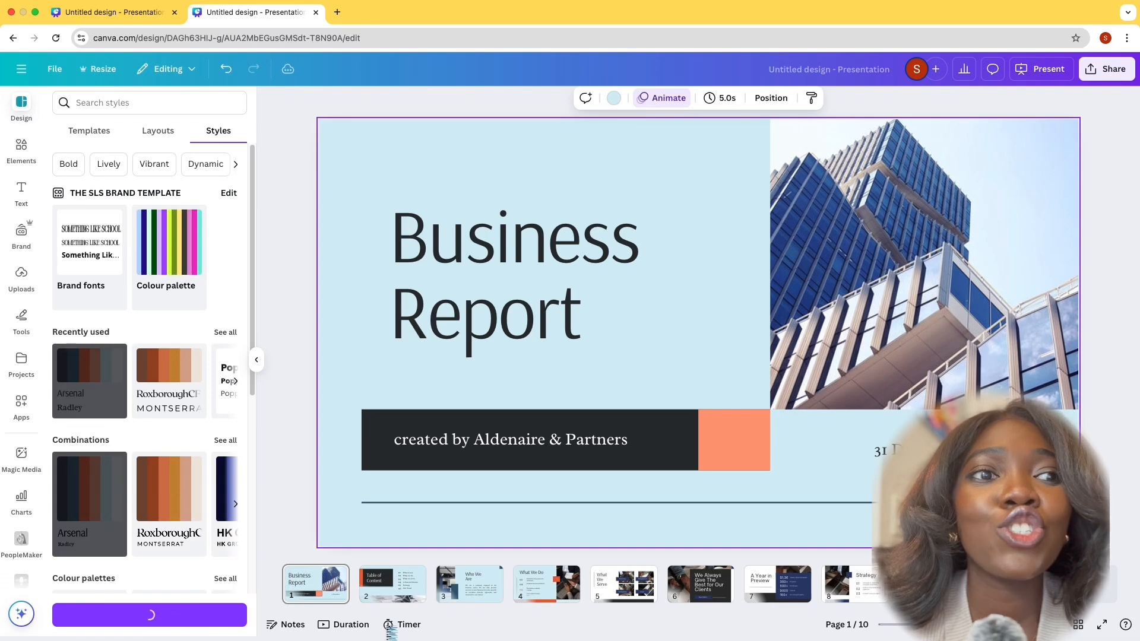
{"action": "left_click", "coordinate": [395, 588]}
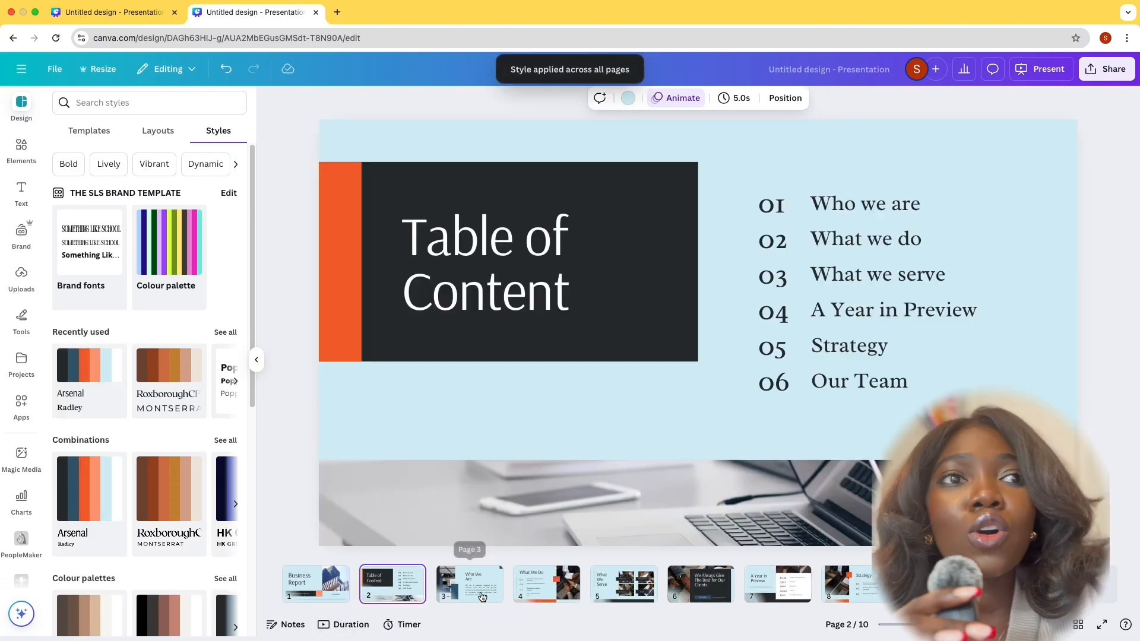
{"action": "left_click", "coordinate": [499, 596]}
{"action": "left_click", "coordinate": [544, 594]}
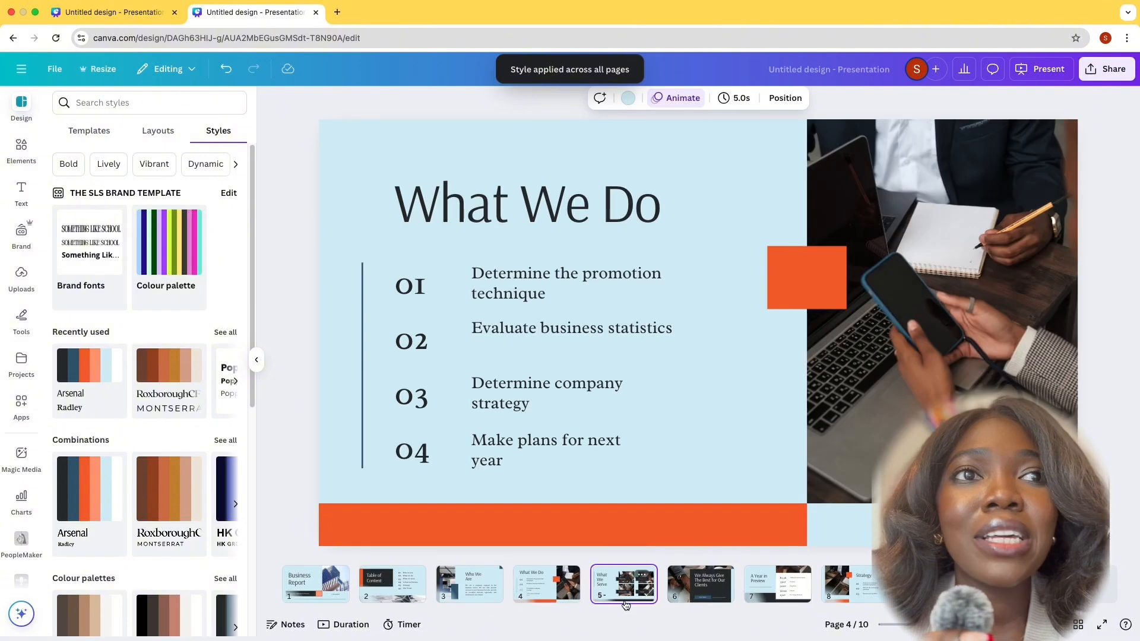
{"action": "left_click", "coordinate": [625, 597]}
{"action": "left_click", "coordinate": [699, 595]}
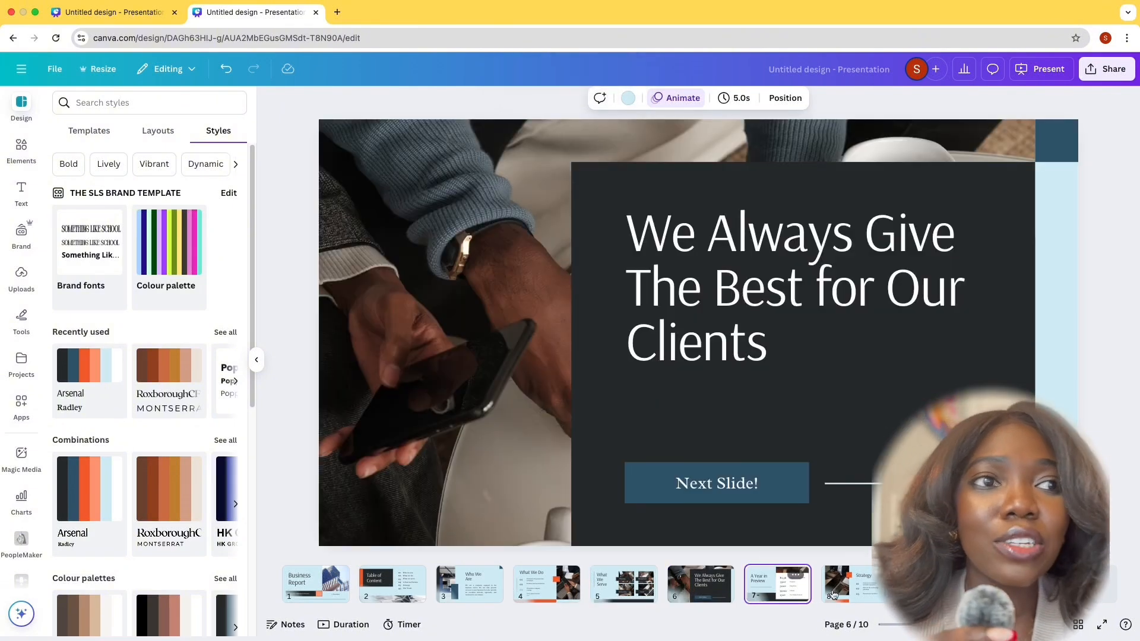
{"action": "left_click", "coordinate": [778, 587]}
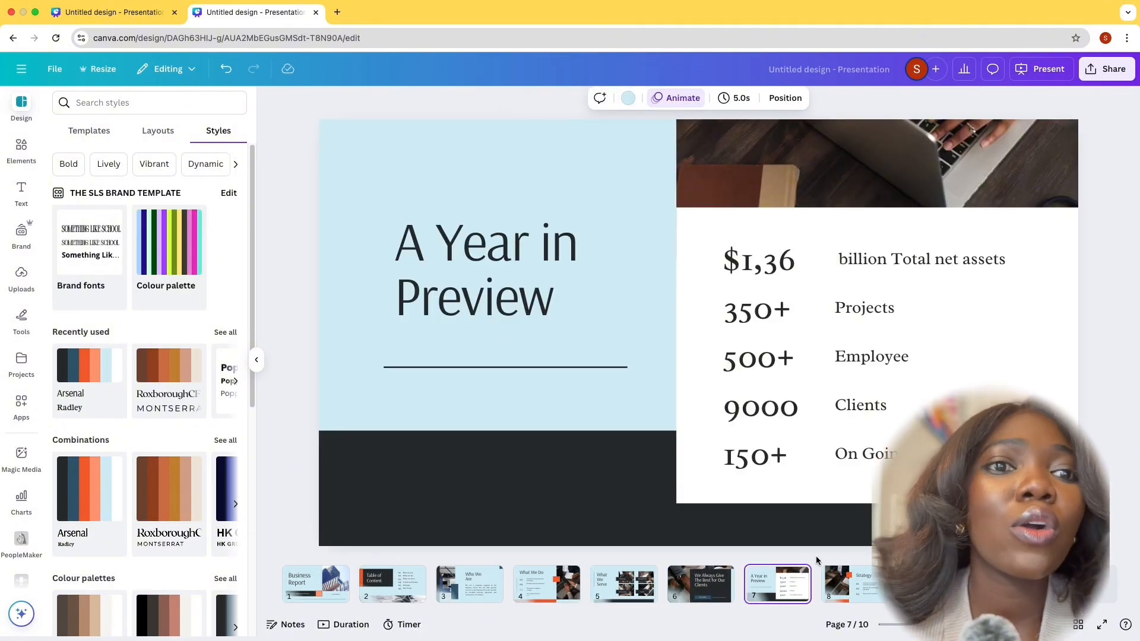
{"action": "left_click", "coordinate": [518, 270]}
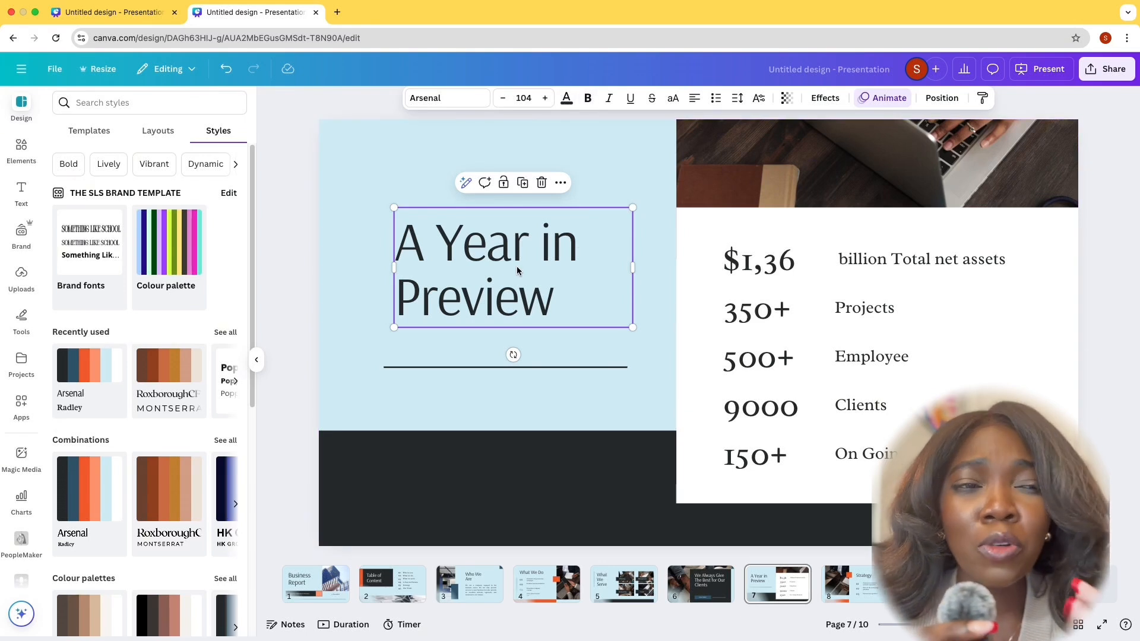
Apply the recently used Poppins font style to the title slide on page 1
{"action": "left_click", "coordinate": [298, 579]}
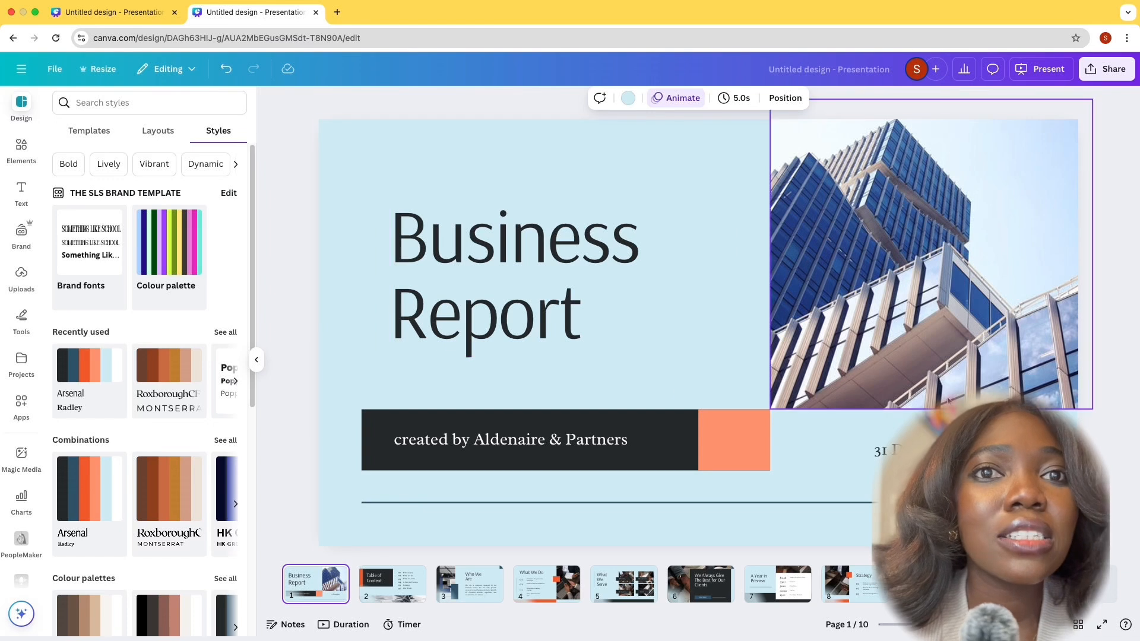
{"action": "left_click", "coordinate": [497, 276]}
{"action": "left_click", "coordinate": [225, 333]}
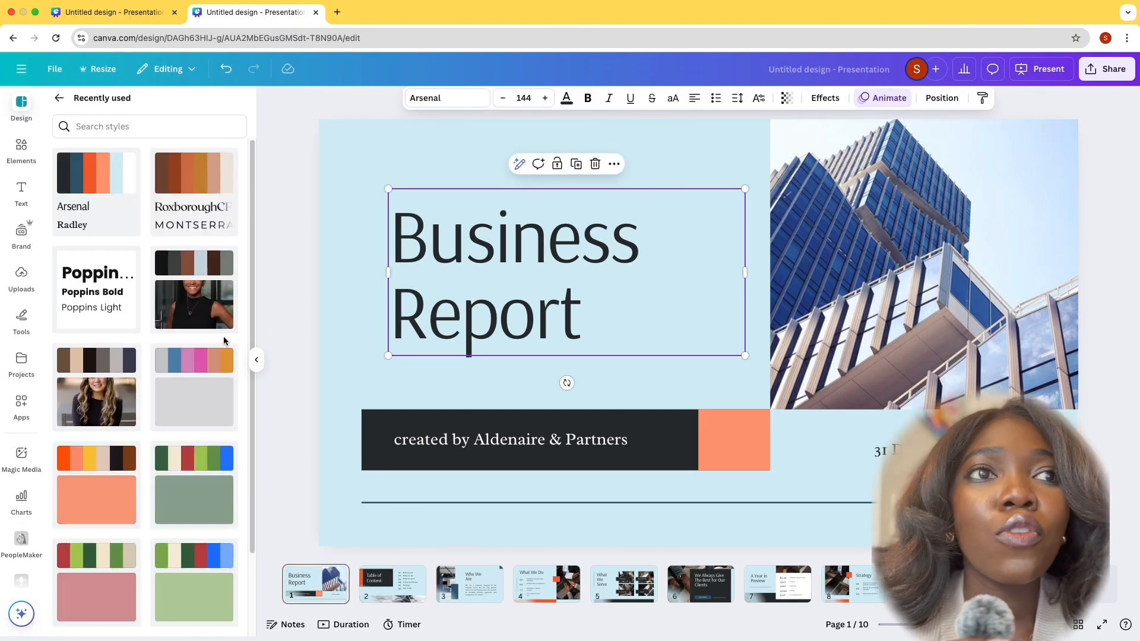
{"action": "left_click", "coordinate": [81, 298]}
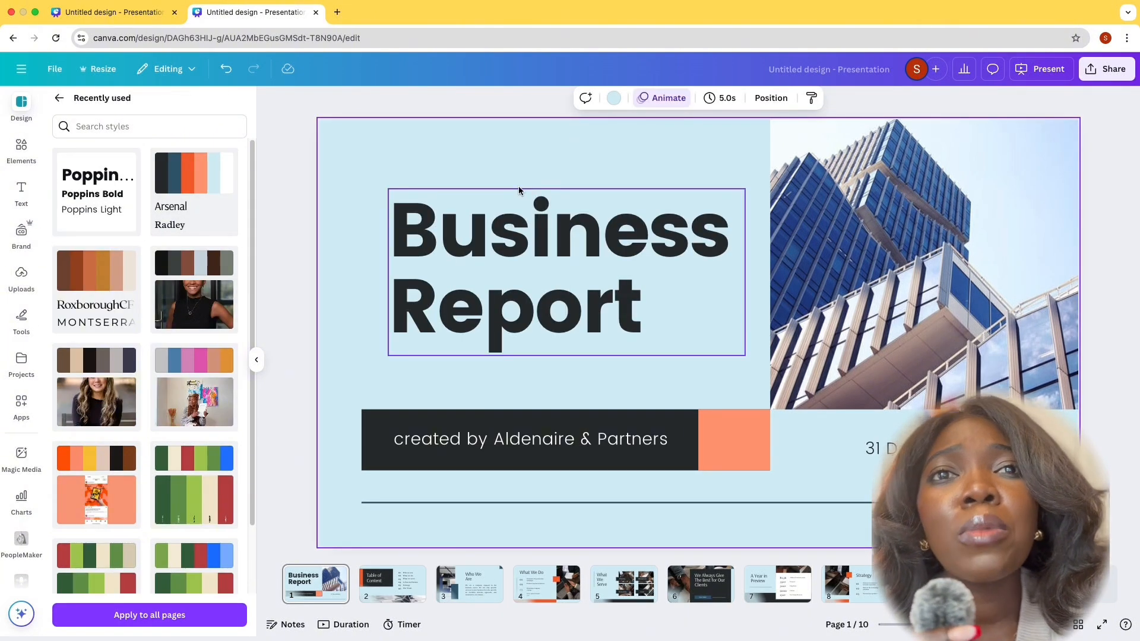
Check which font the title slide's heading uses
{"action": "left_click", "coordinate": [523, 208]}
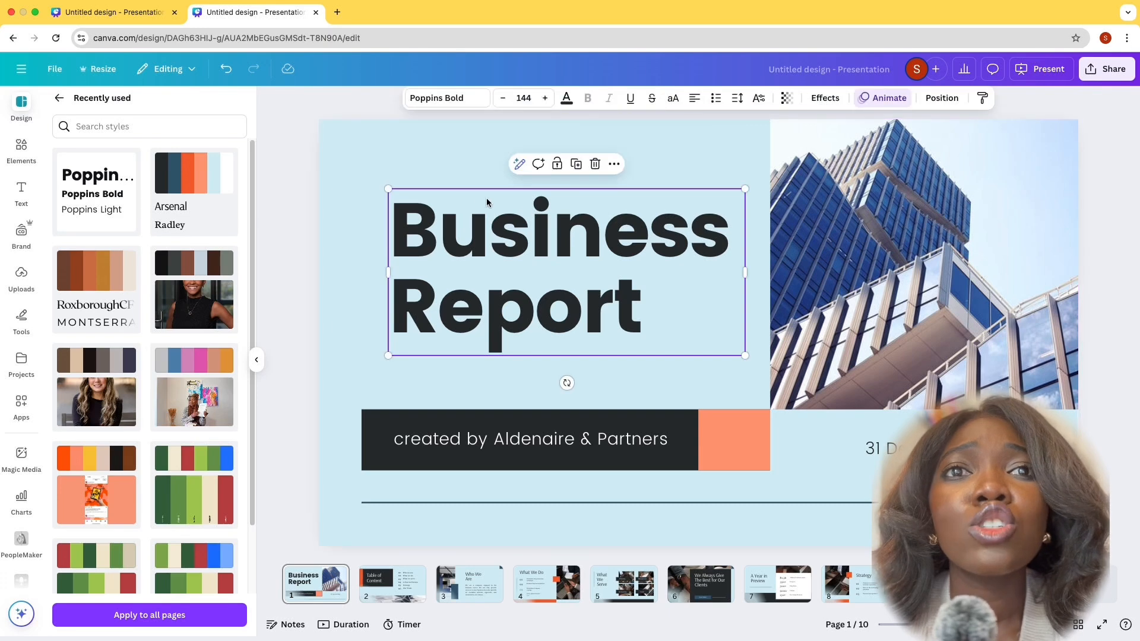
{"action": "left_click", "coordinate": [451, 101]}
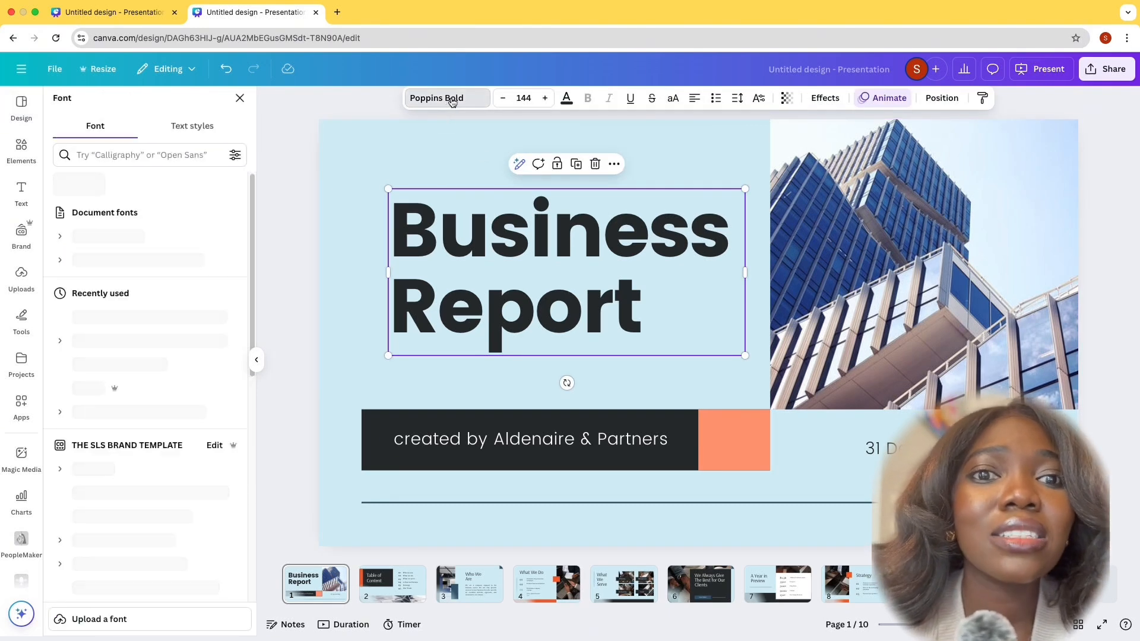
{"action": "left_click", "coordinate": [239, 100]}
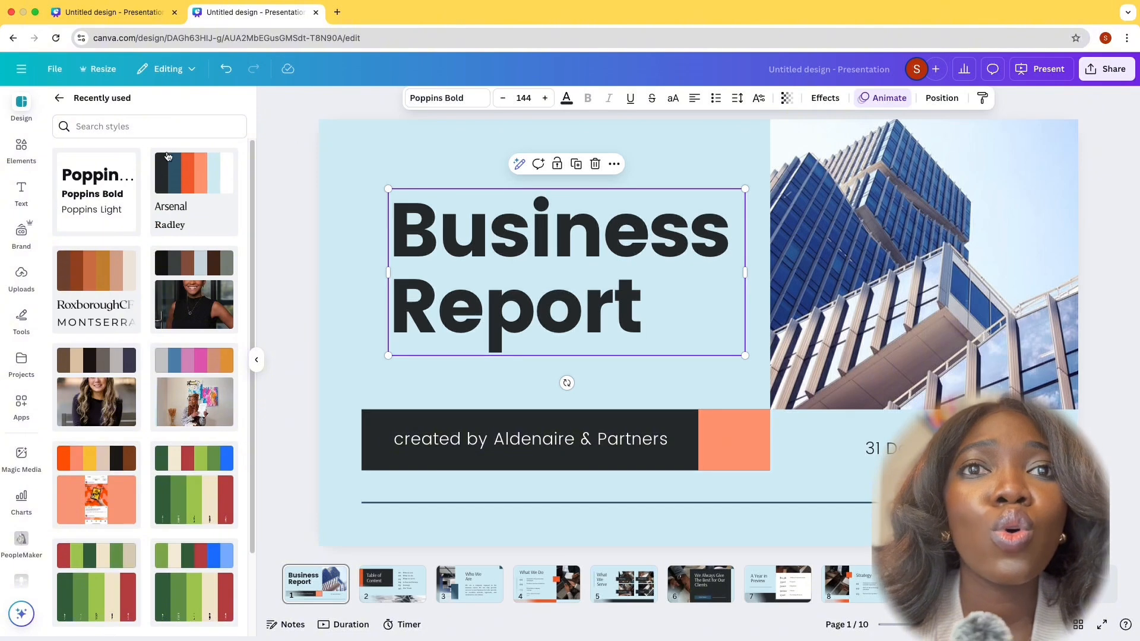
Apply the Poppins font style to all pages and check it on the Table of Content page
{"action": "left_click", "coordinate": [97, 177]}
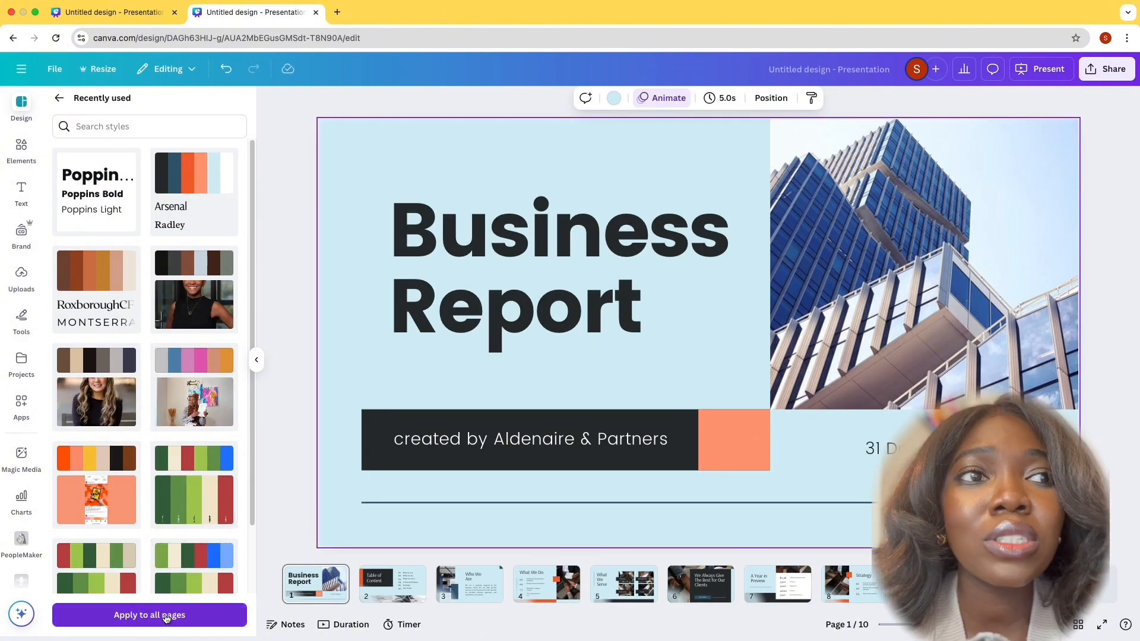
{"action": "left_click", "coordinate": [167, 617]}
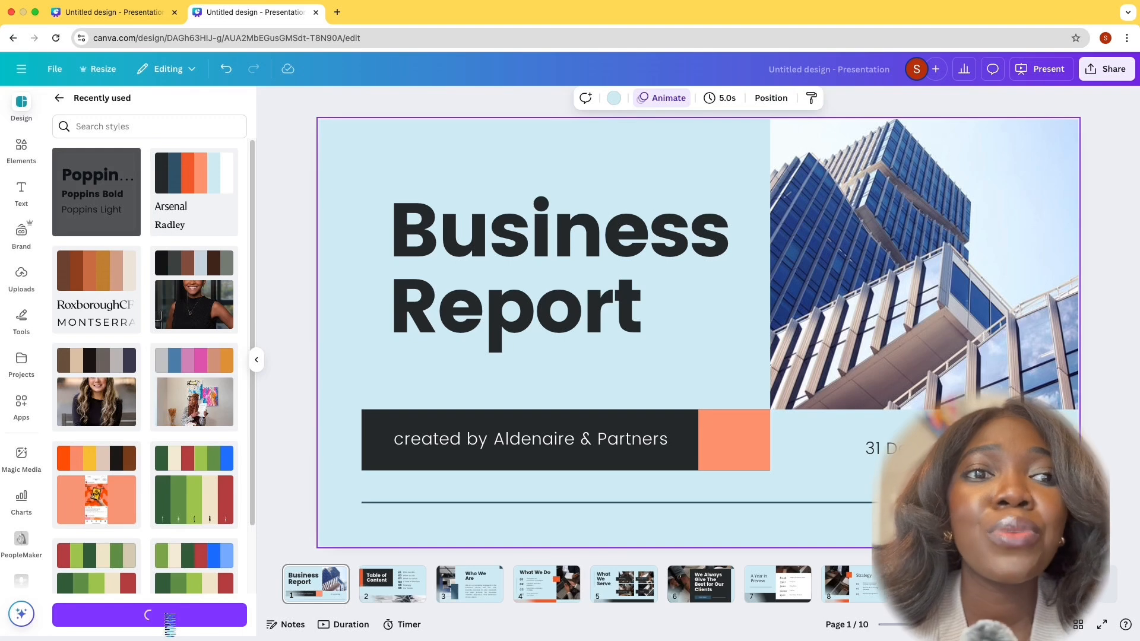
{"action": "left_click", "coordinate": [385, 591]}
{"action": "left_click", "coordinate": [629, 297]}
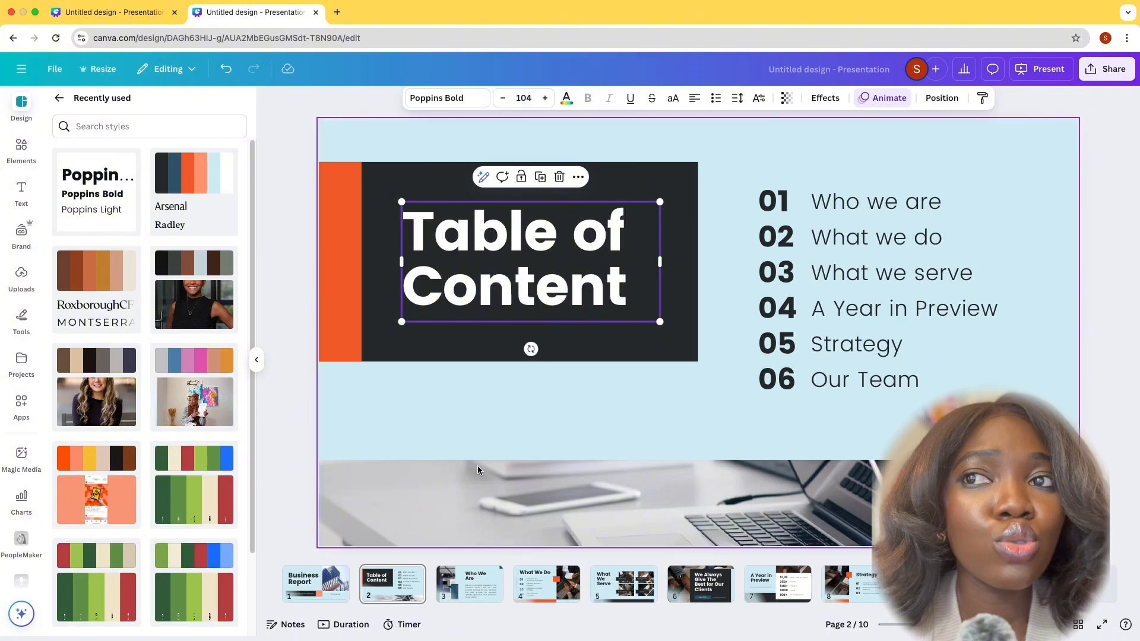
{"action": "left_click", "coordinate": [302, 587]}
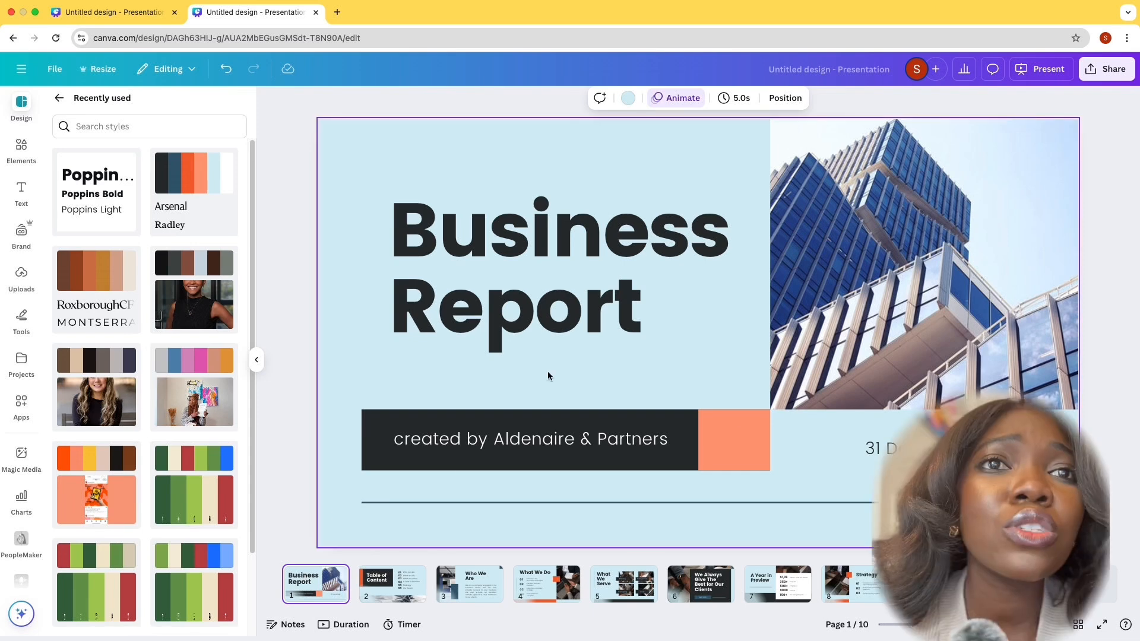
{"action": "left_click", "coordinate": [566, 295]}
{"action": "left_click", "coordinate": [566, 296]}
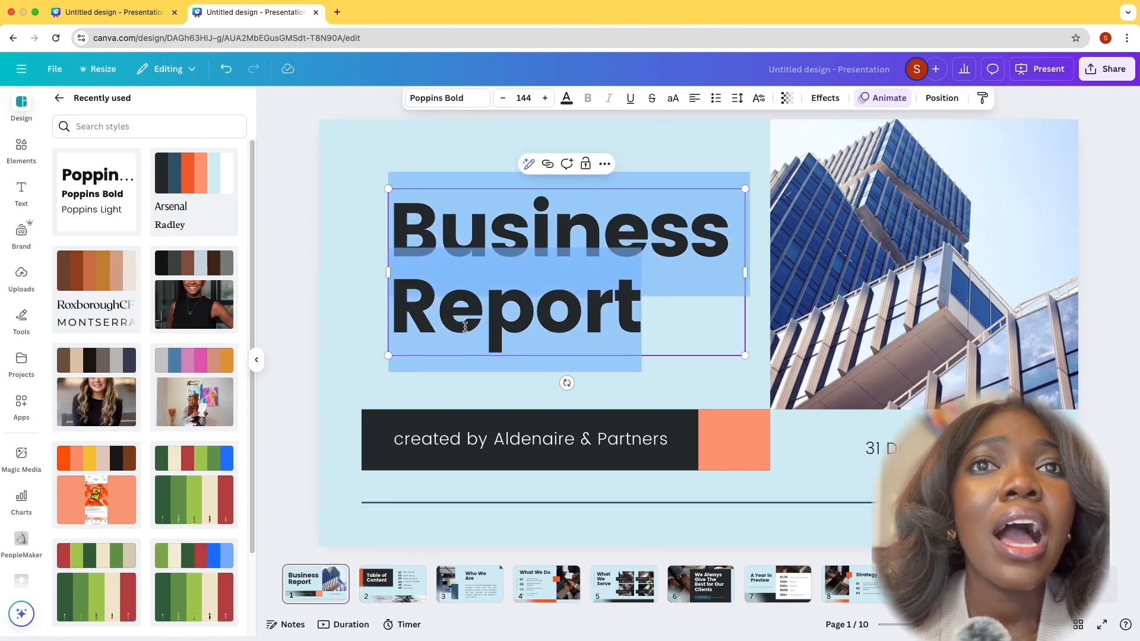
{"action": "left_click", "coordinate": [369, 273]}
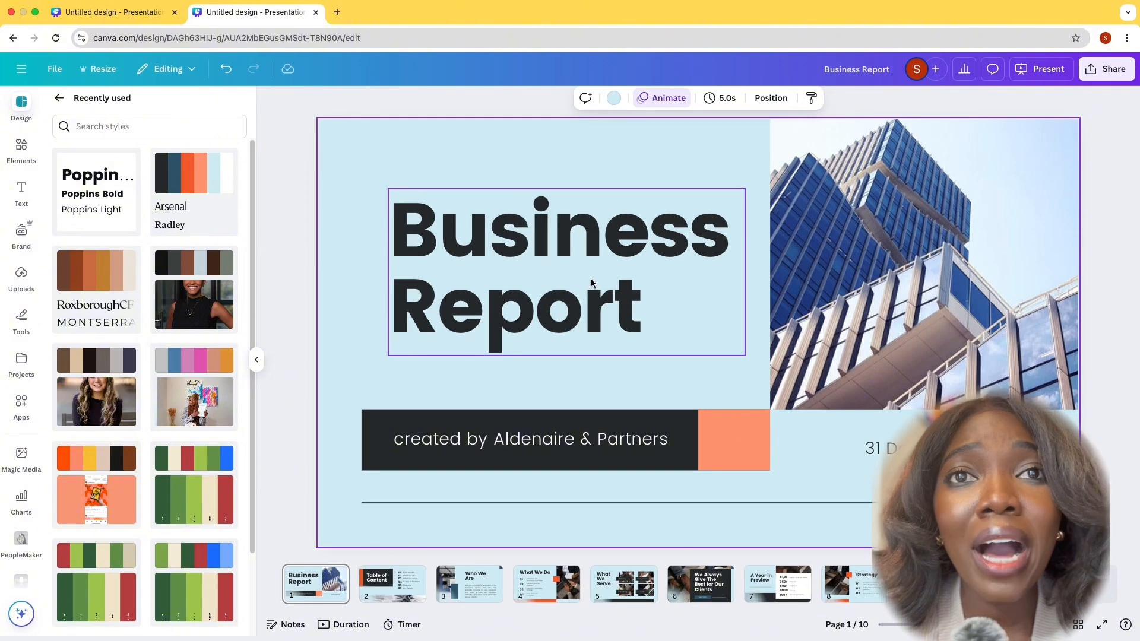
{"action": "left_click", "coordinate": [604, 298]}
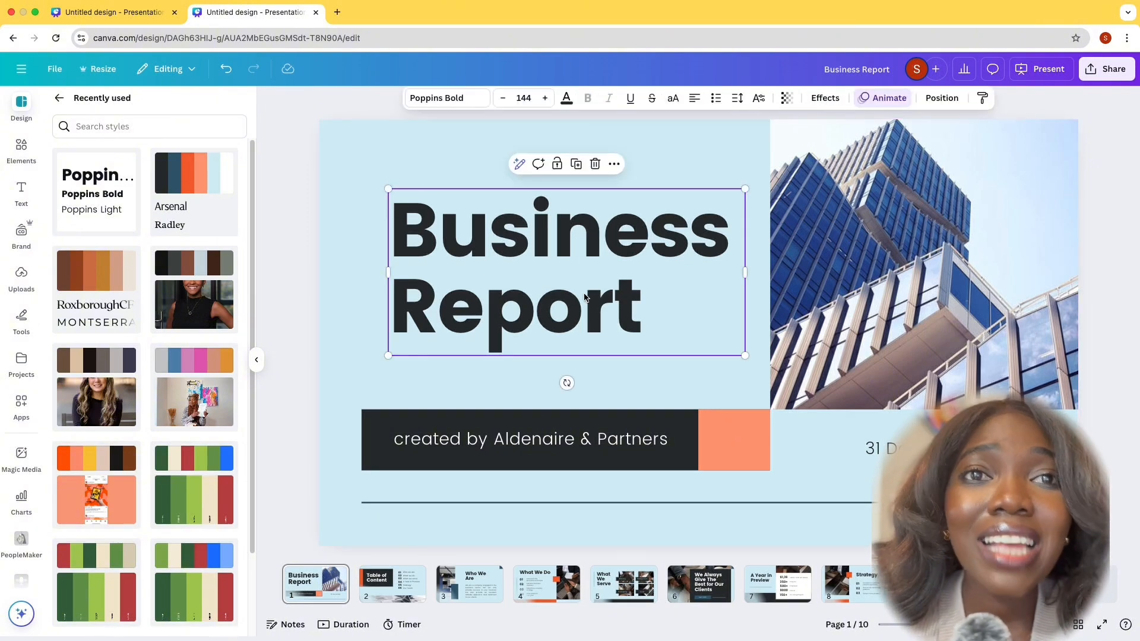
{"action": "left_click", "coordinate": [585, 296]}
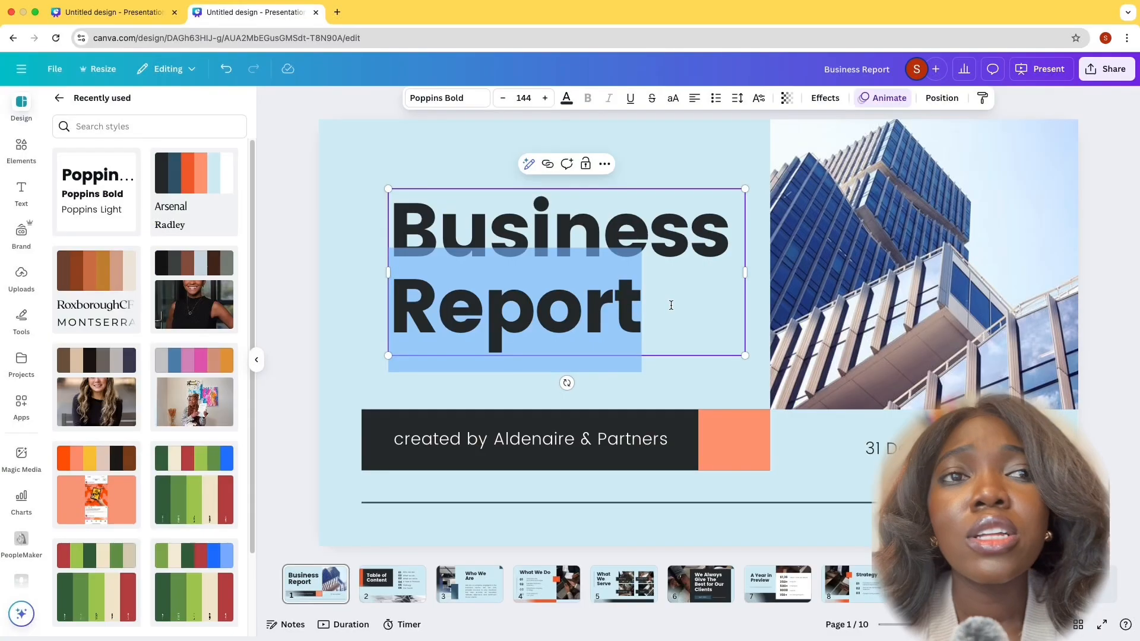
{"action": "left_click", "coordinate": [668, 305]}
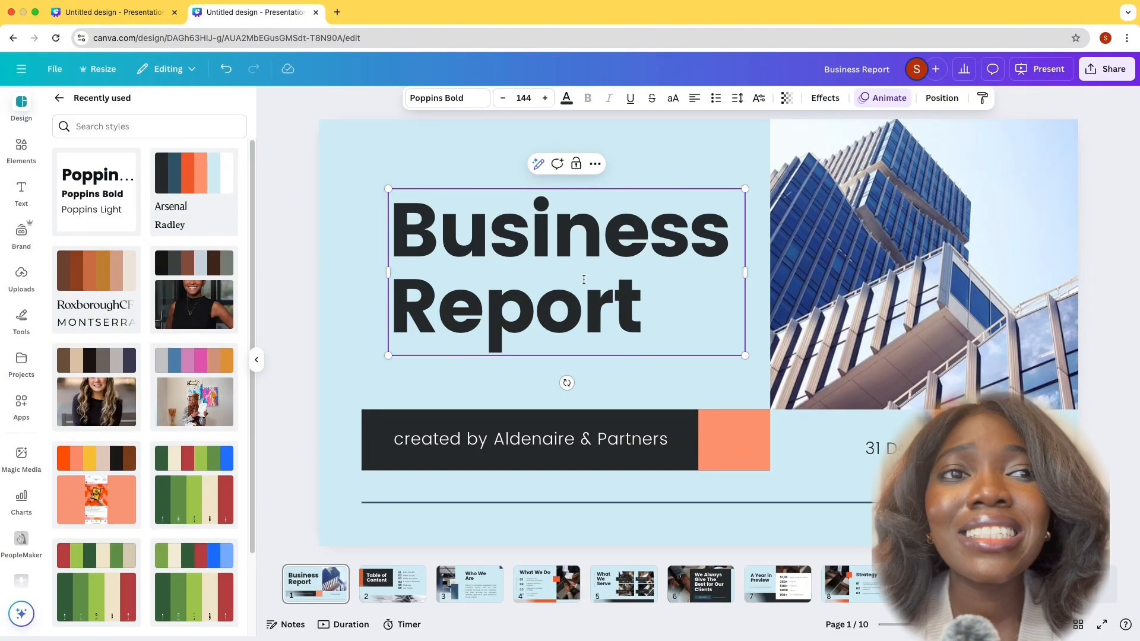
Replace the title slide's heading text with "Financial report"
{"action": "left_click", "coordinate": [532, 245]}
{"action": "double_click", "coordinate": [532, 245]}
{"action": "left_click", "coordinate": [648, 302]}
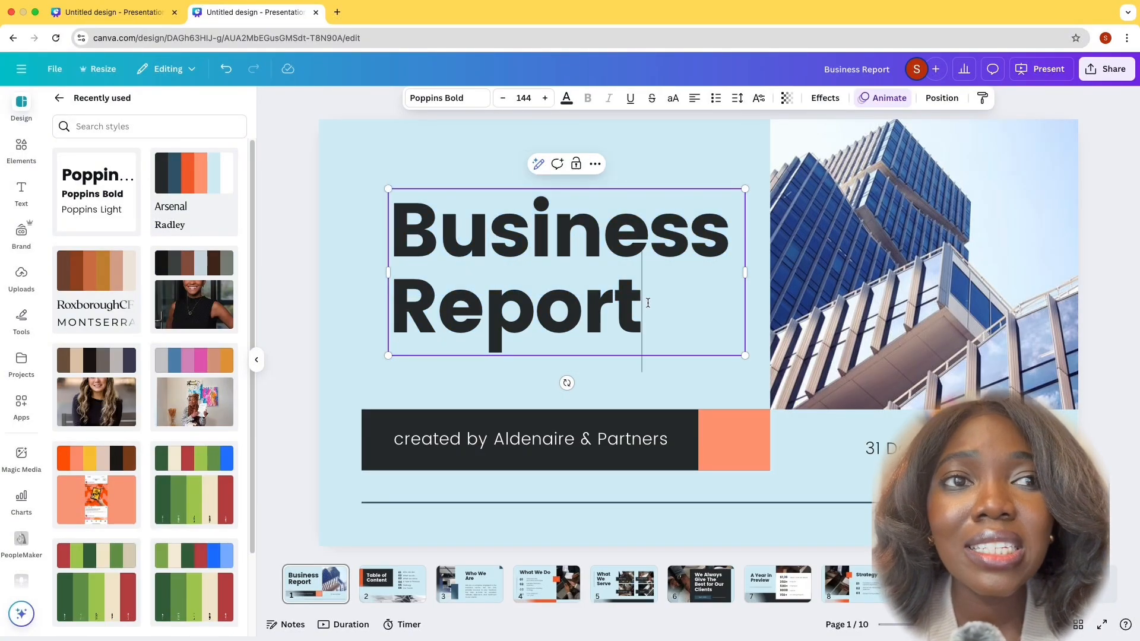
{"action": "left_click_drag", "start_coordinate": [648, 302], "coordinate": [389, 219]}
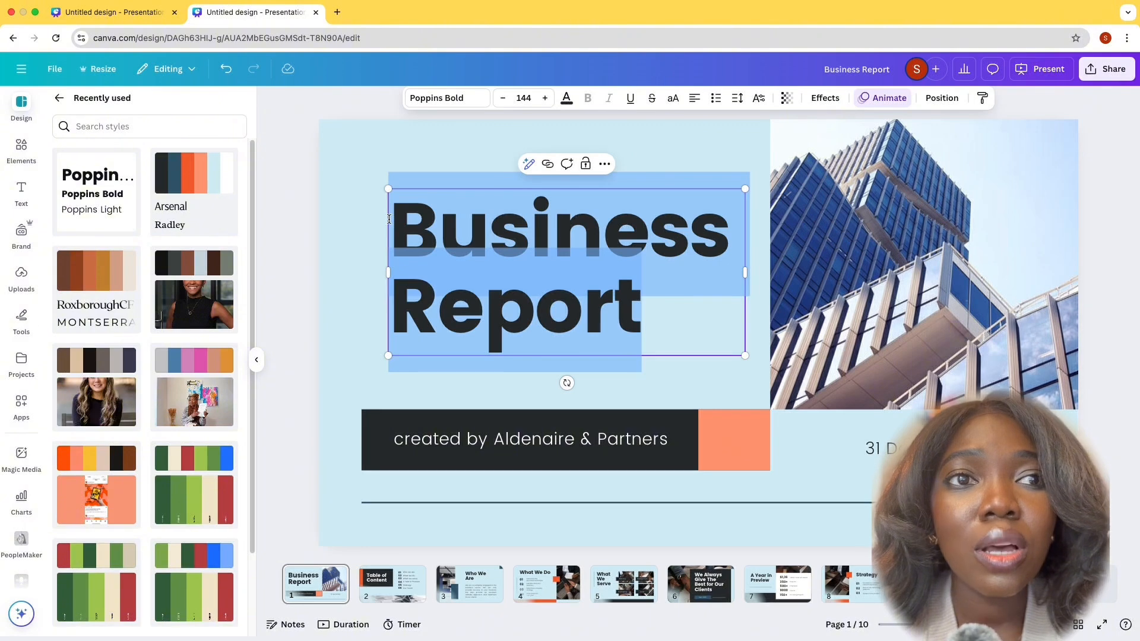
{"action": "type", "text": "Fi"}
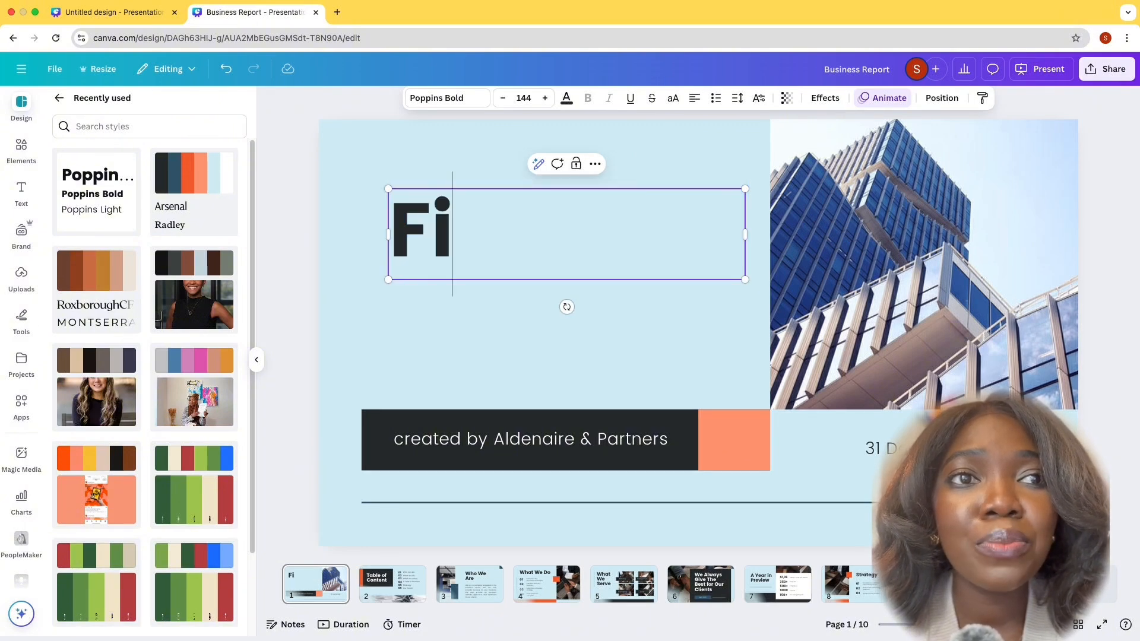
{"action": "type", "text": "nan"}
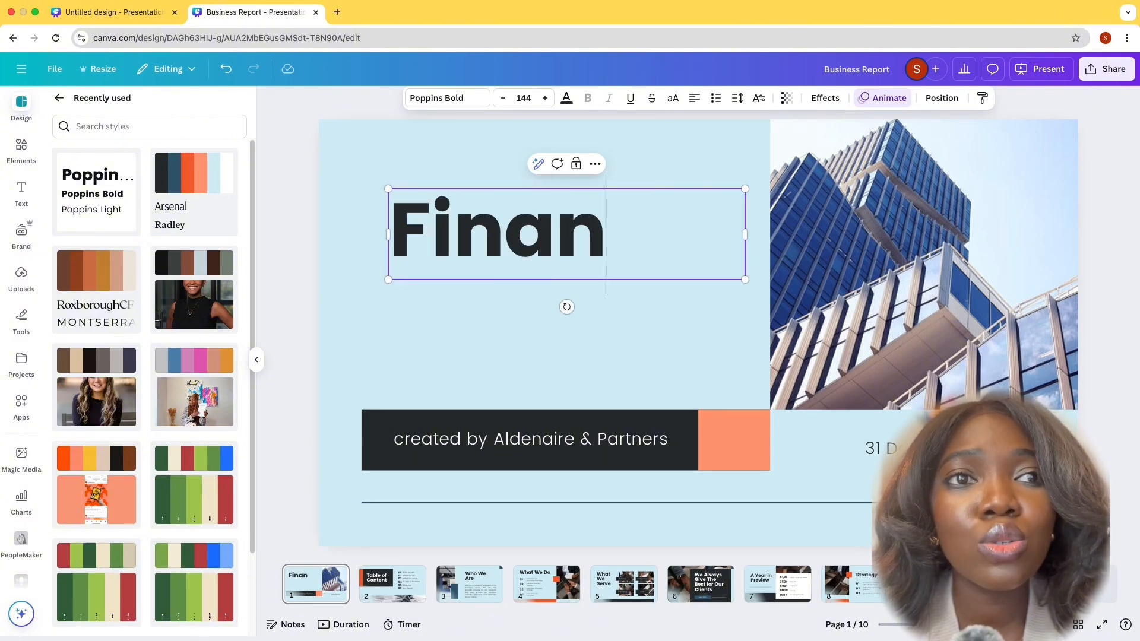
{"action": "type", "text": "cial "}
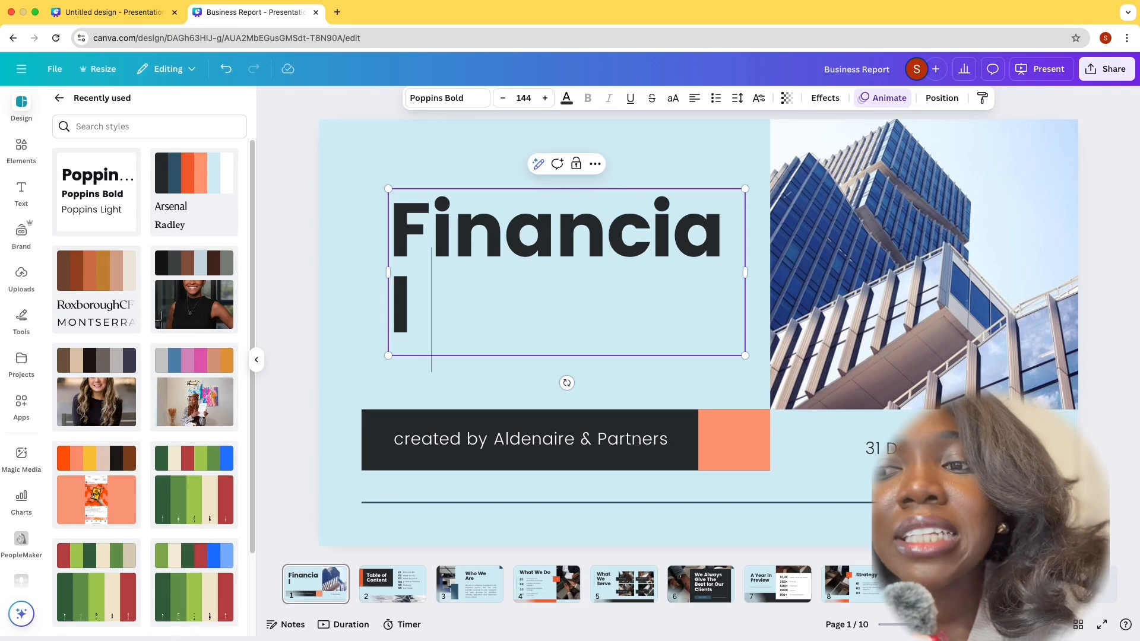
{"action": "type", "text": "report"}
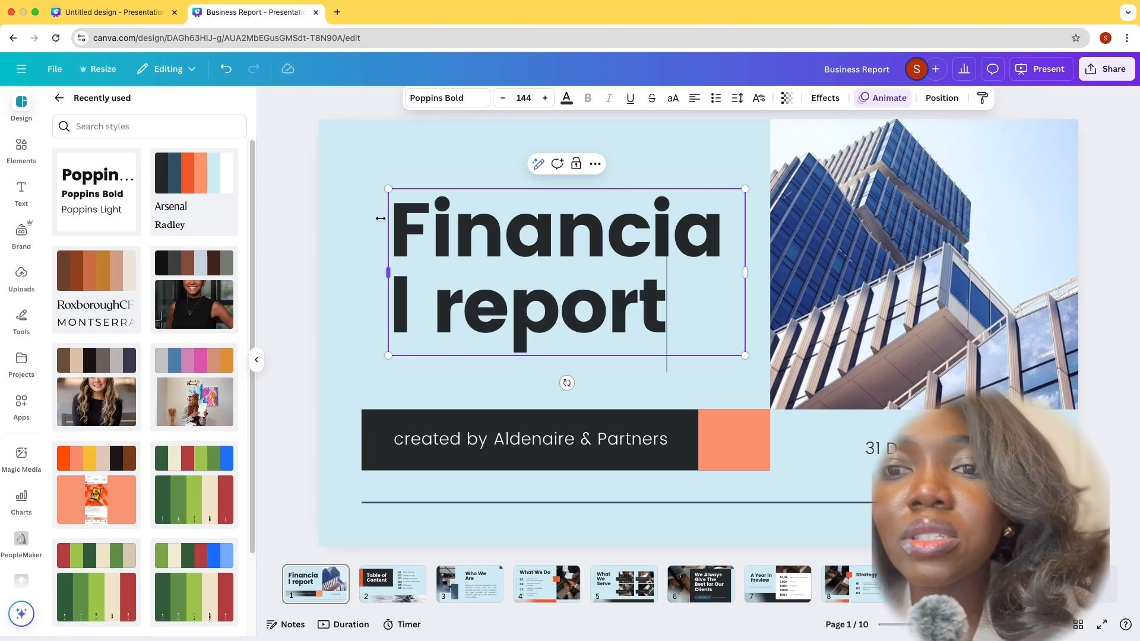
{"action": "left_click", "coordinate": [347, 221]}
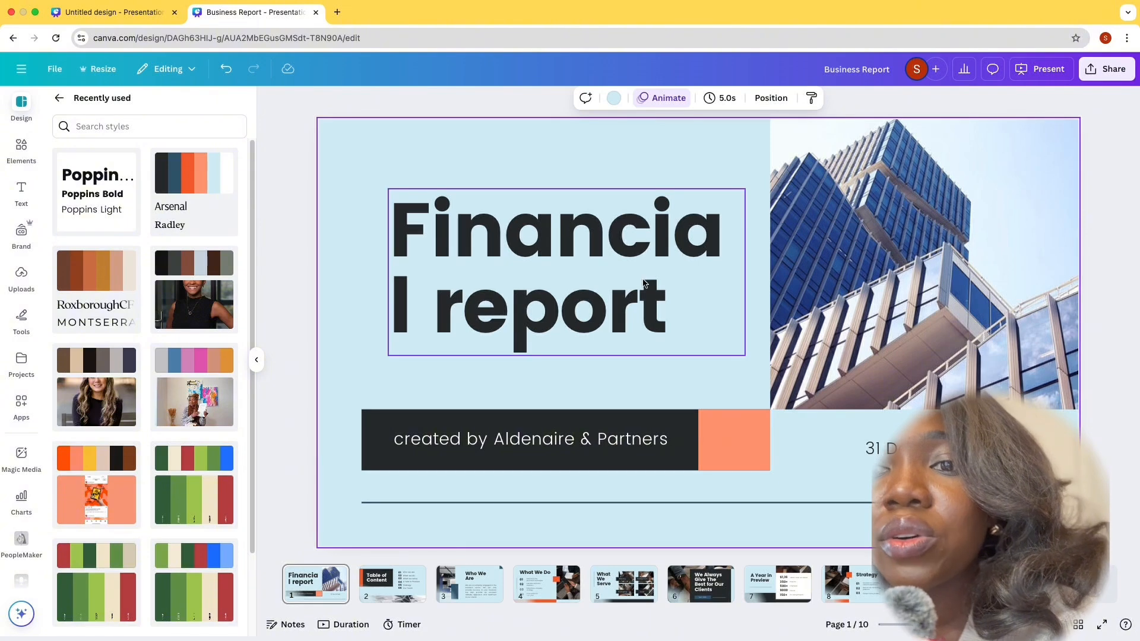
Widen the heading's text box slightly so the word "Financial" fits on one line
{"action": "left_click", "coordinate": [695, 273]}
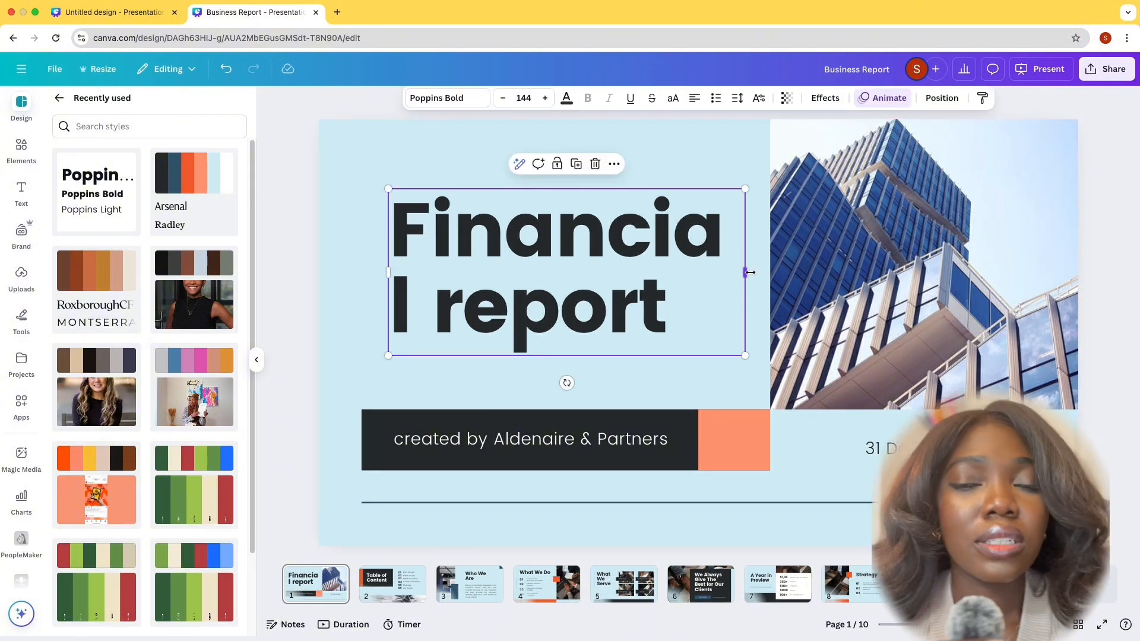
{"action": "left_click_drag", "start_coordinate": [750, 272], "coordinate": [752, 274]}
{"action": "left_click_drag", "start_coordinate": [752, 275], "coordinate": [751, 274]}
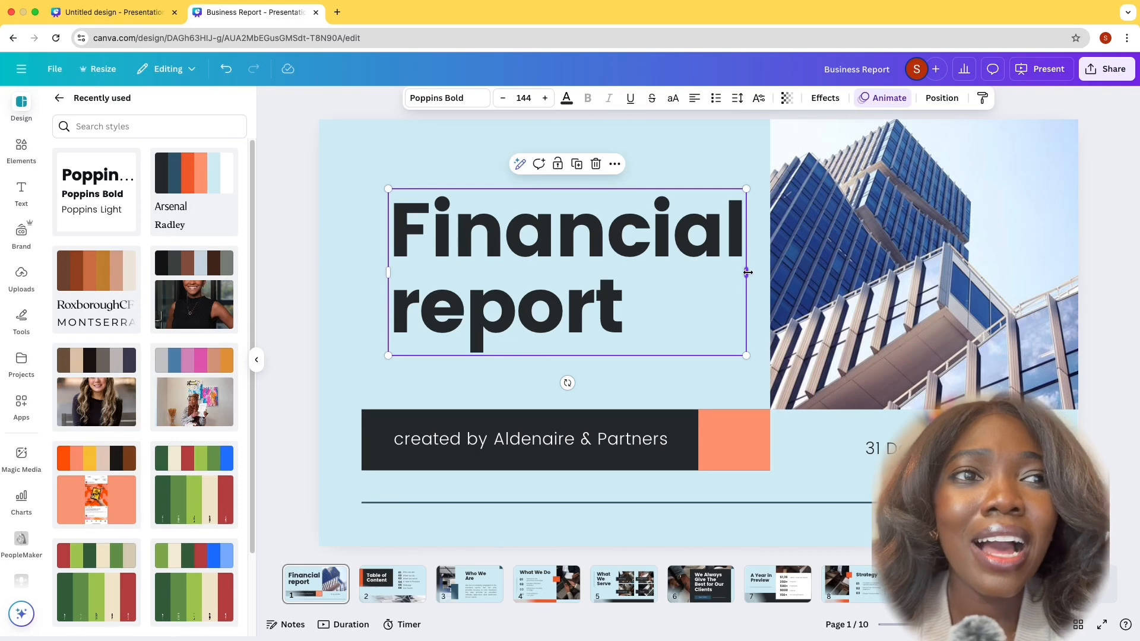
Try font size 88 on the title slide's heading and set it back to 144
{"action": "left_click", "coordinate": [523, 100]}
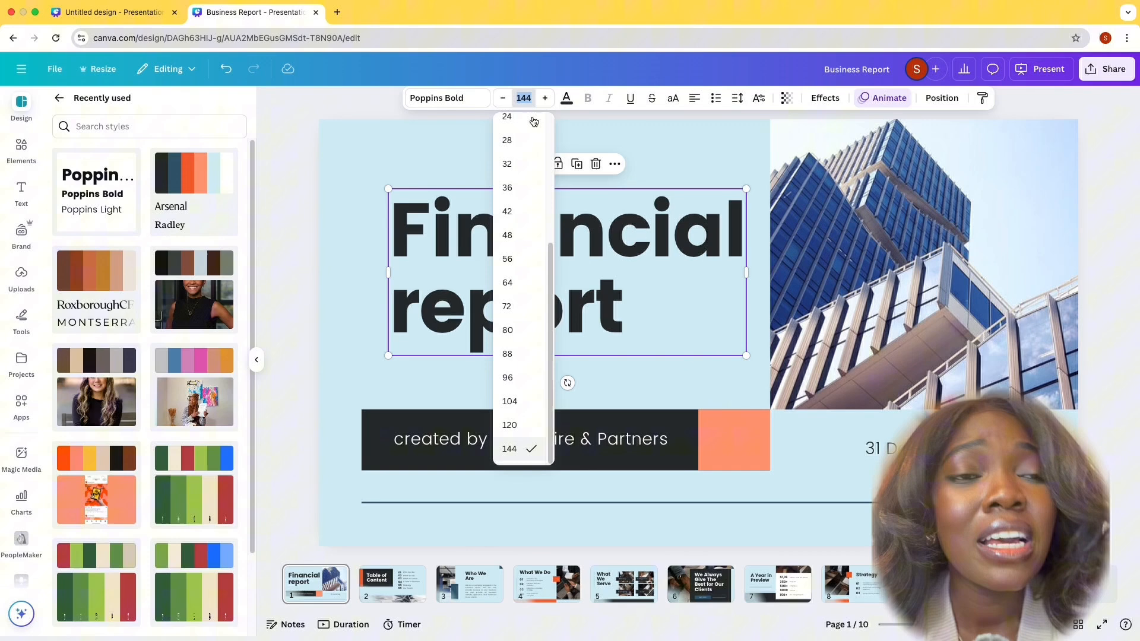
{"action": "left_click", "coordinate": [508, 354]}
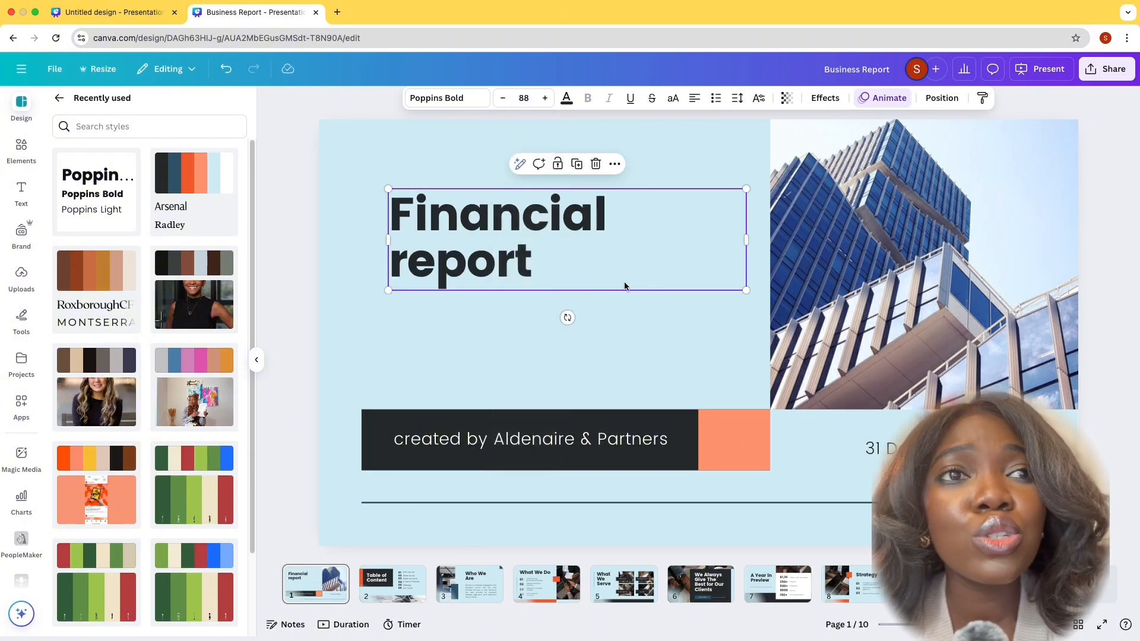
{"action": "left_click", "coordinate": [524, 98]}
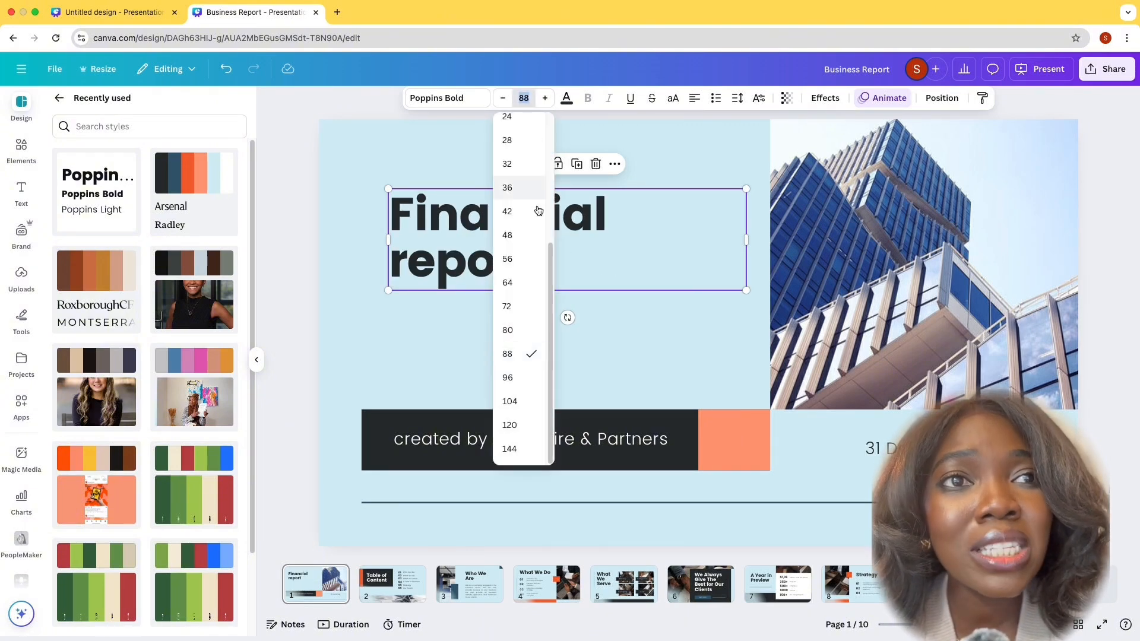
{"action": "left_click", "coordinate": [510, 448]}
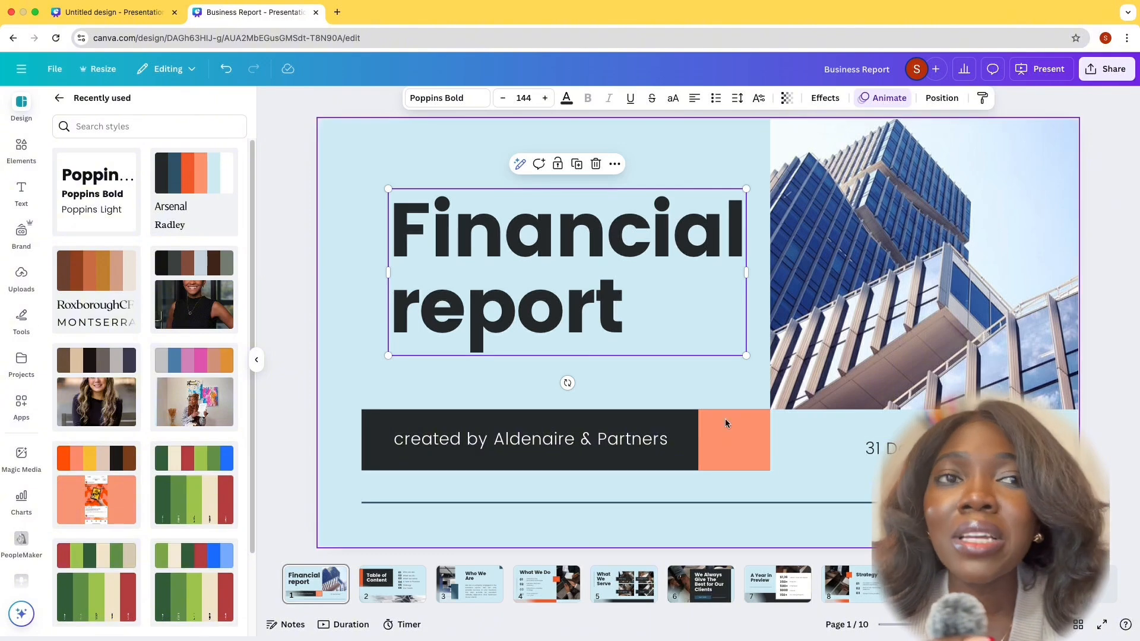
Search the elements library for "organization" and browse the graphics and photos for a replacement title slide image
{"action": "left_click", "coordinate": [897, 246]}
{"action": "mouse_move", "coordinate": [900, 245]}
{"action": "left_mouse_down"}
{"action": "mouse_move", "coordinate": [886, 261]}
{"action": "mouse_move", "coordinate": [912, 263]}
{"action": "mouse_move", "coordinate": [900, 253]}
{"action": "left_mouse_up"}
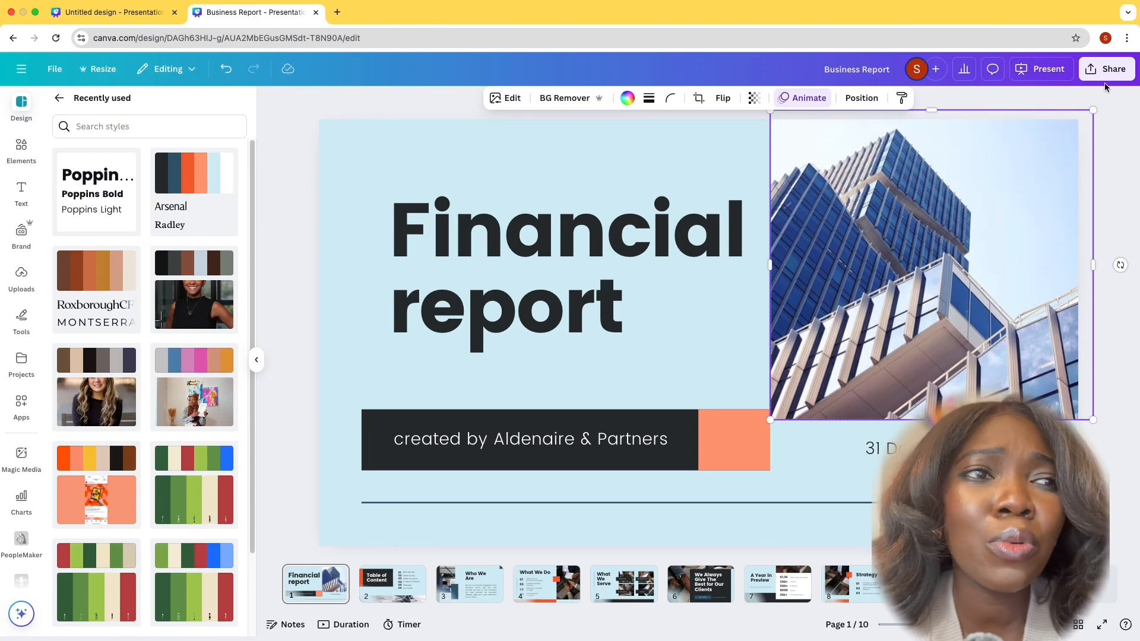
{"action": "left_click", "coordinate": [21, 146]}
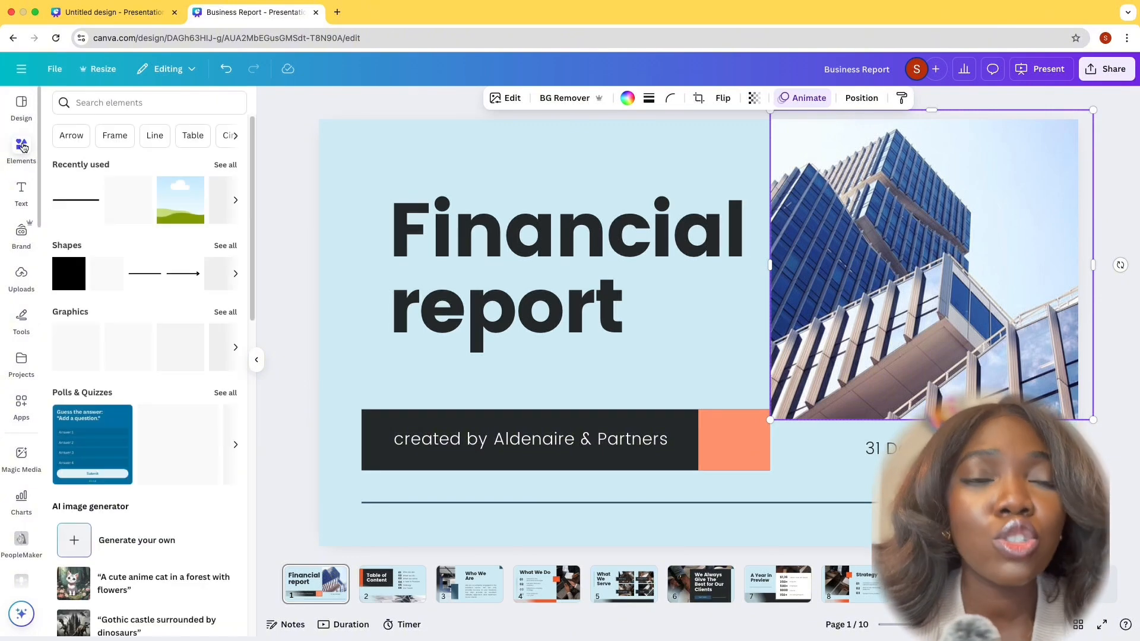
{"action": "left_click", "coordinate": [105, 104]}
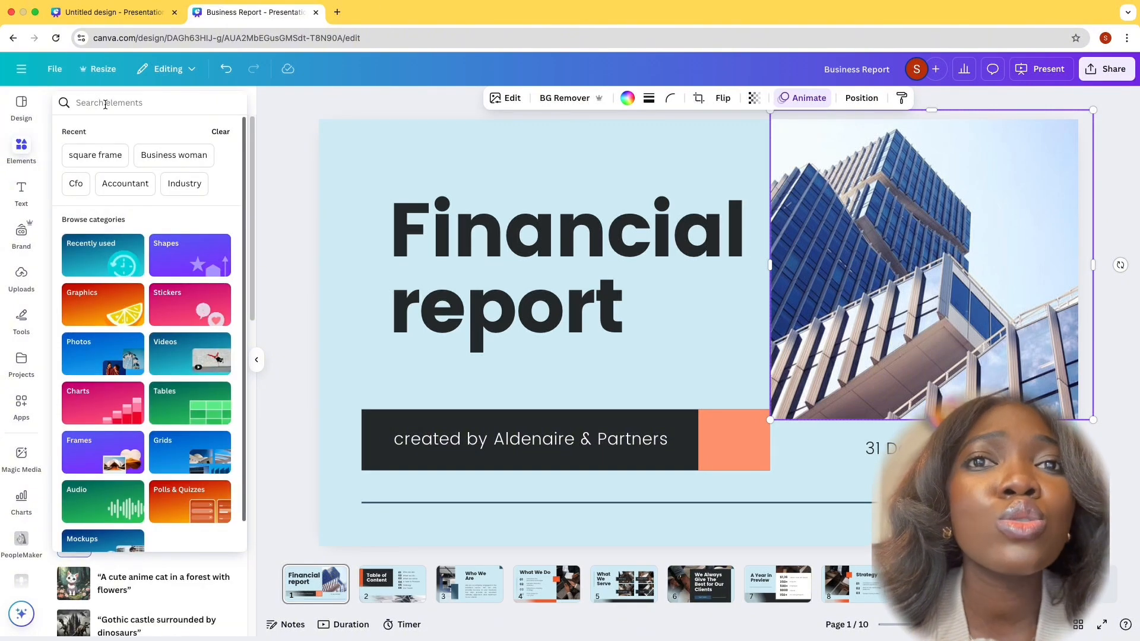
{"action": "type", "text": "org"}
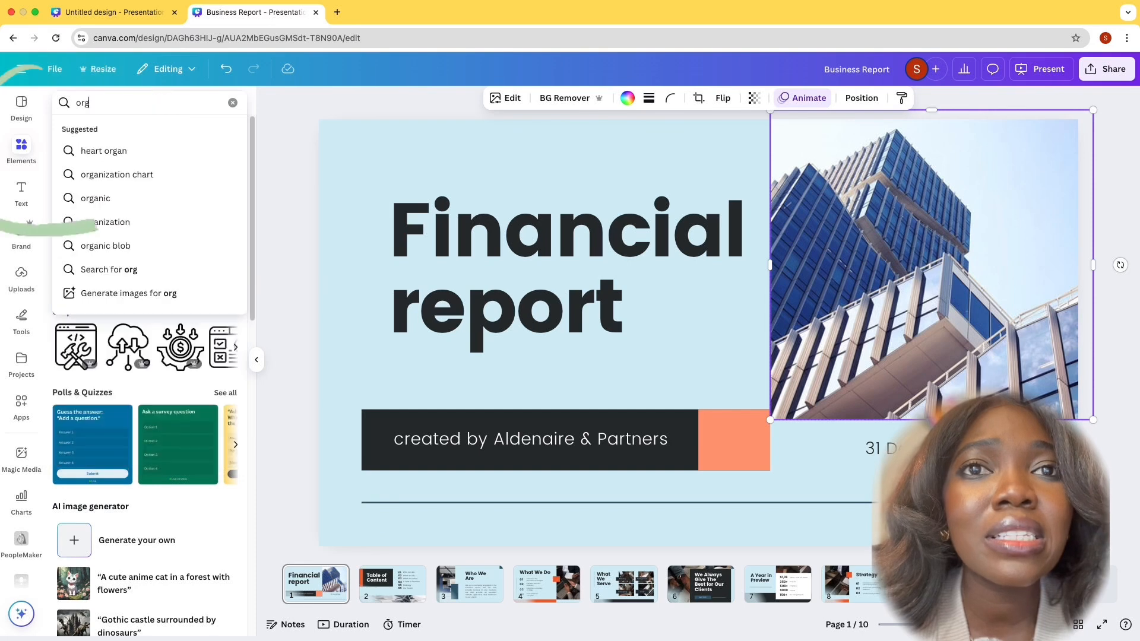
{"action": "type", "text": "aniza"}
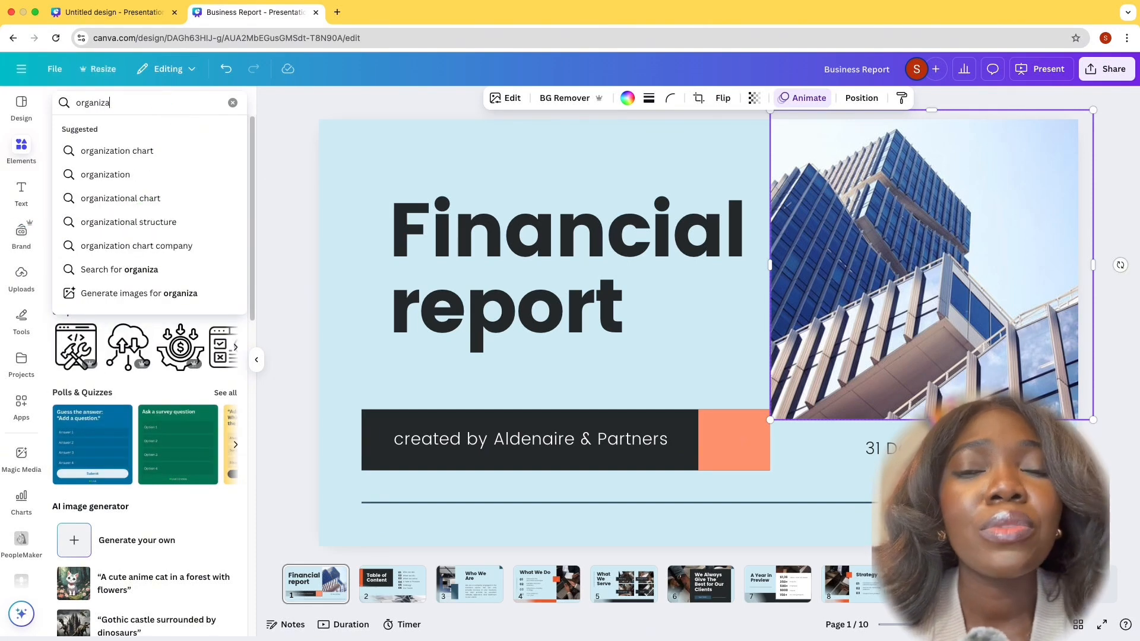
{"action": "left_click", "coordinate": [145, 167]}
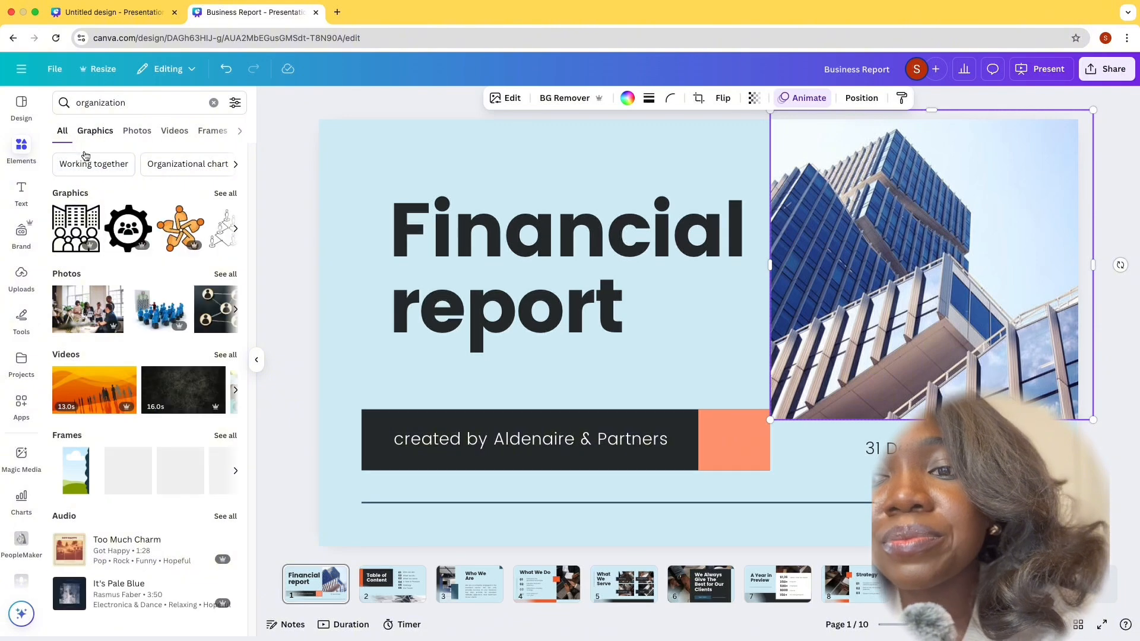
{"action": "left_click", "coordinate": [101, 136]}
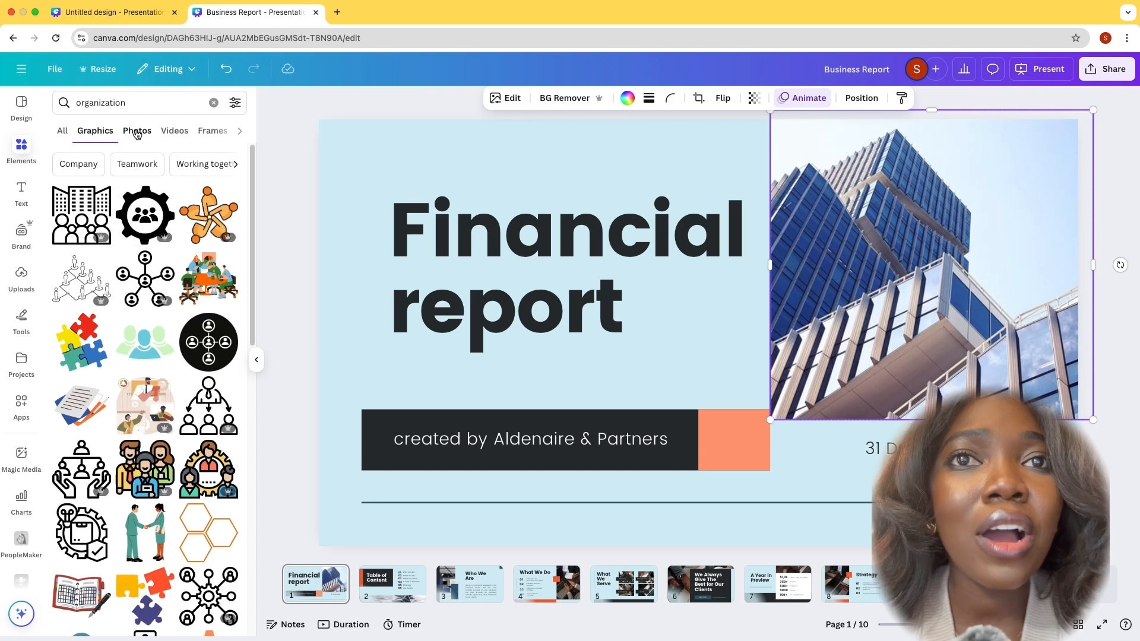
{"action": "left_click", "coordinate": [137, 132]}
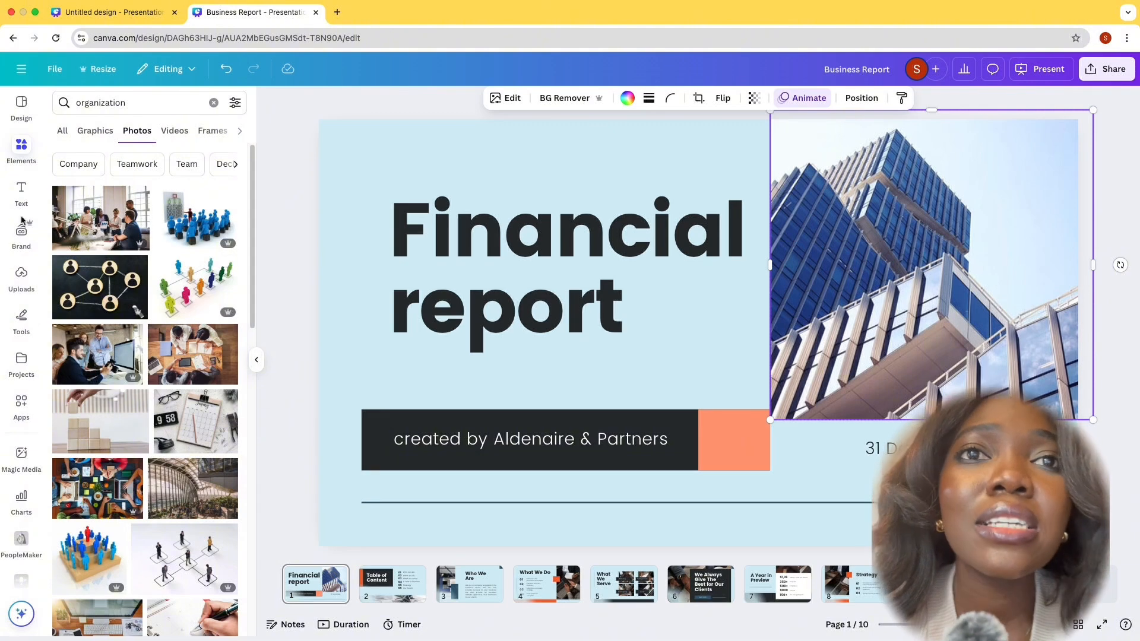
Search the photos for "company" and replace the title slide's building image with the upward view of dark glass skyscrapers
{"action": "double_click", "coordinate": [108, 106]}
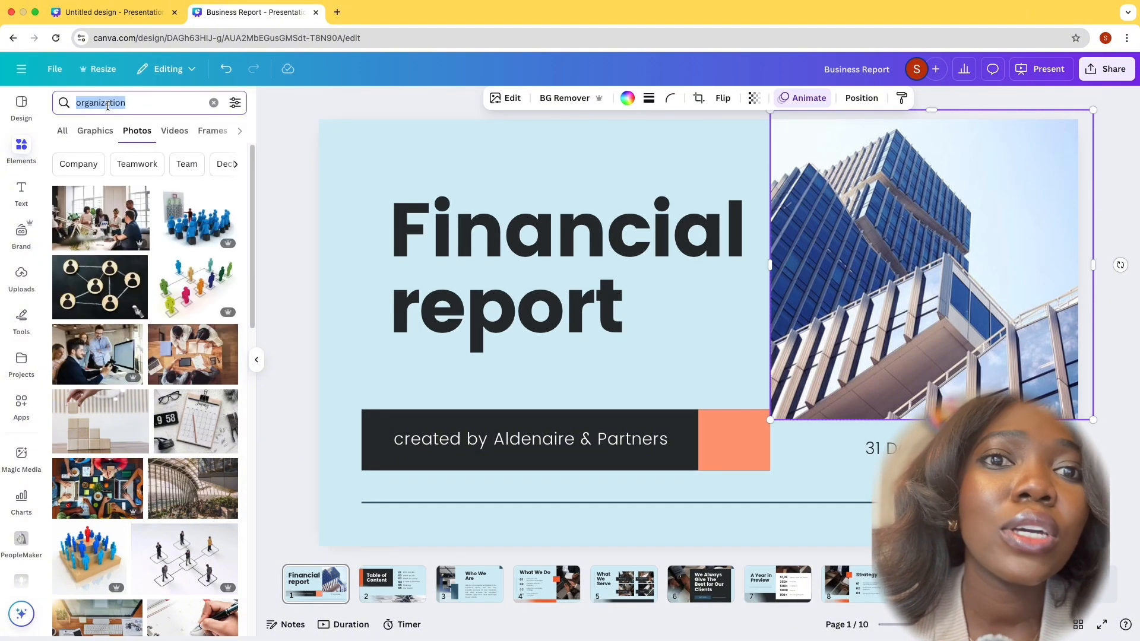
{"action": "type", "text": "company"}
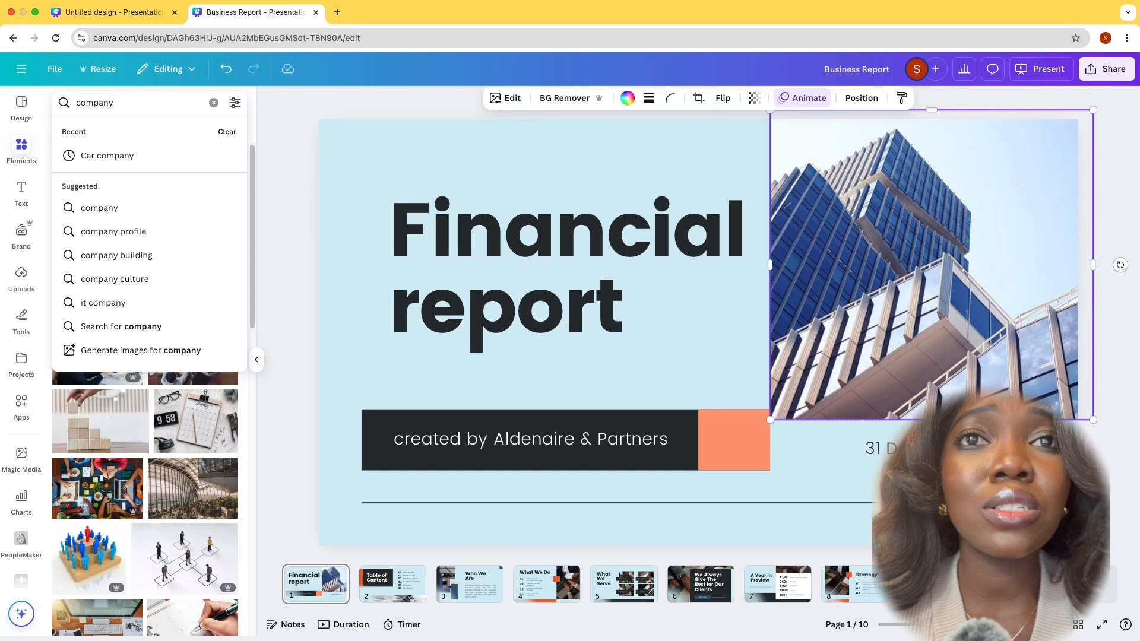
{"action": "key", "text": "Return"}
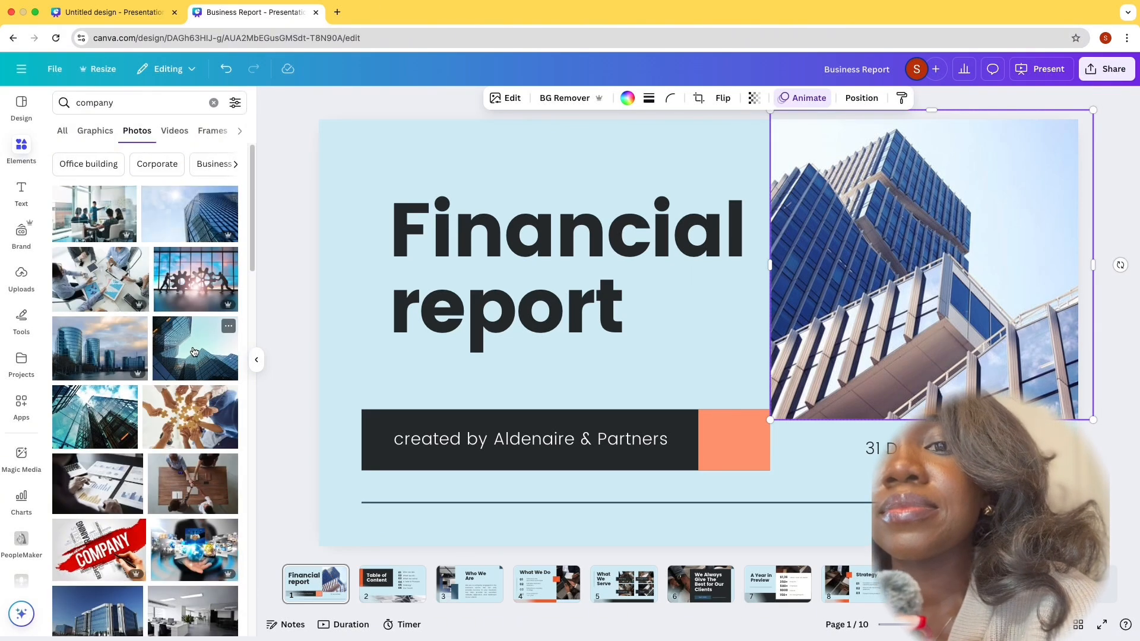
{"action": "left_click", "coordinate": [194, 351]}
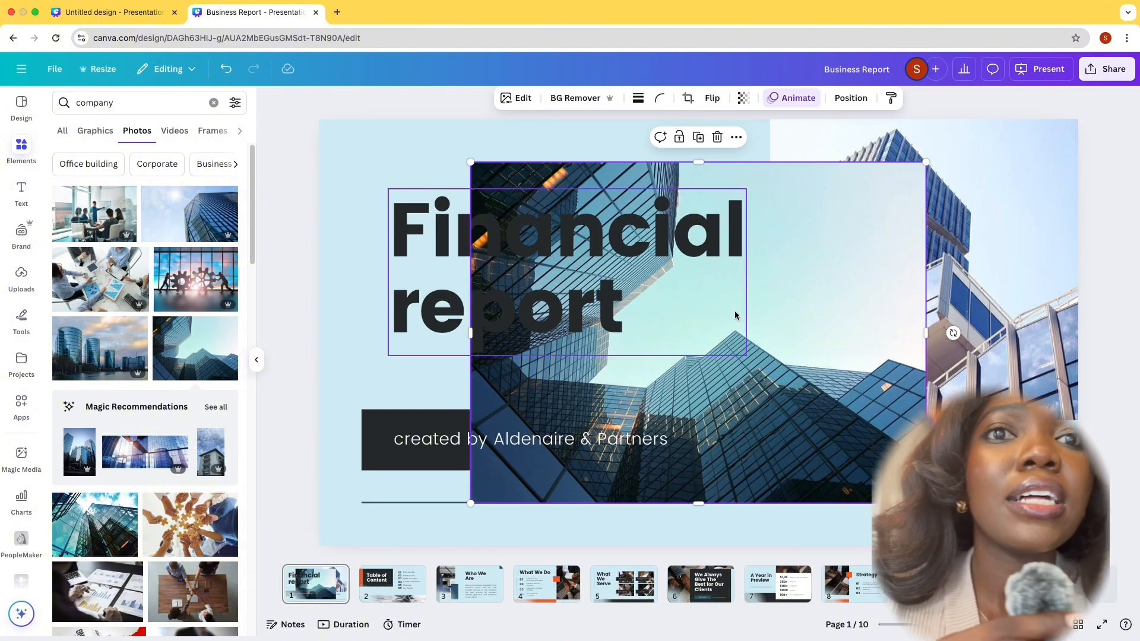
{"action": "left_click_drag", "start_coordinate": [735, 315], "coordinate": [944, 267]}
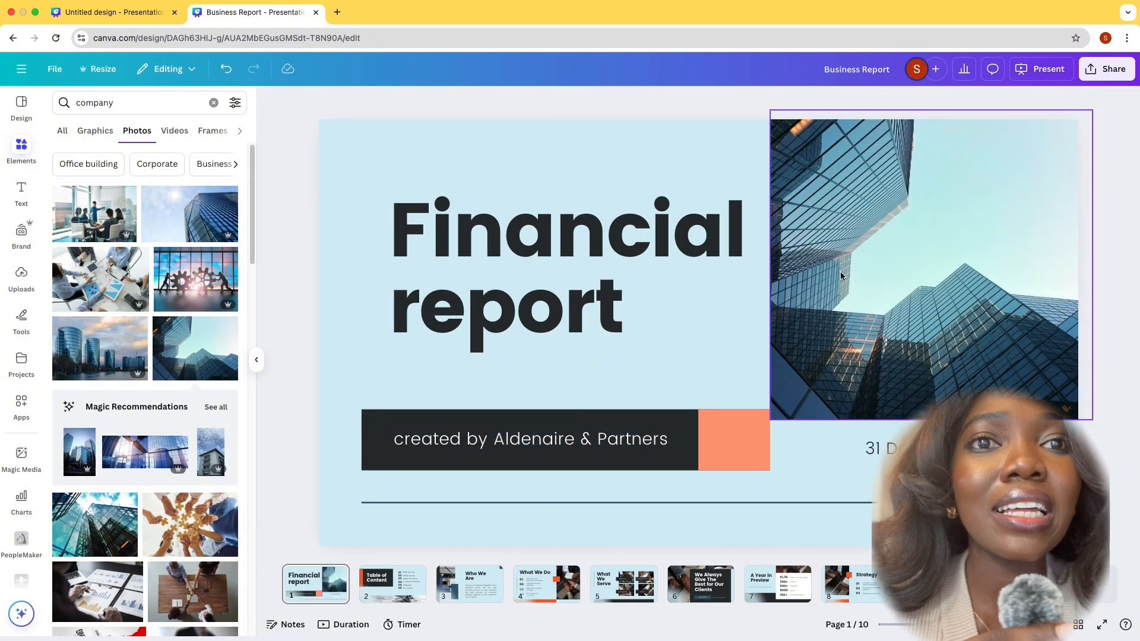
Inspect how the skyscraper photo is cropped on the title slide
{"action": "double_click", "coordinate": [921, 227]}
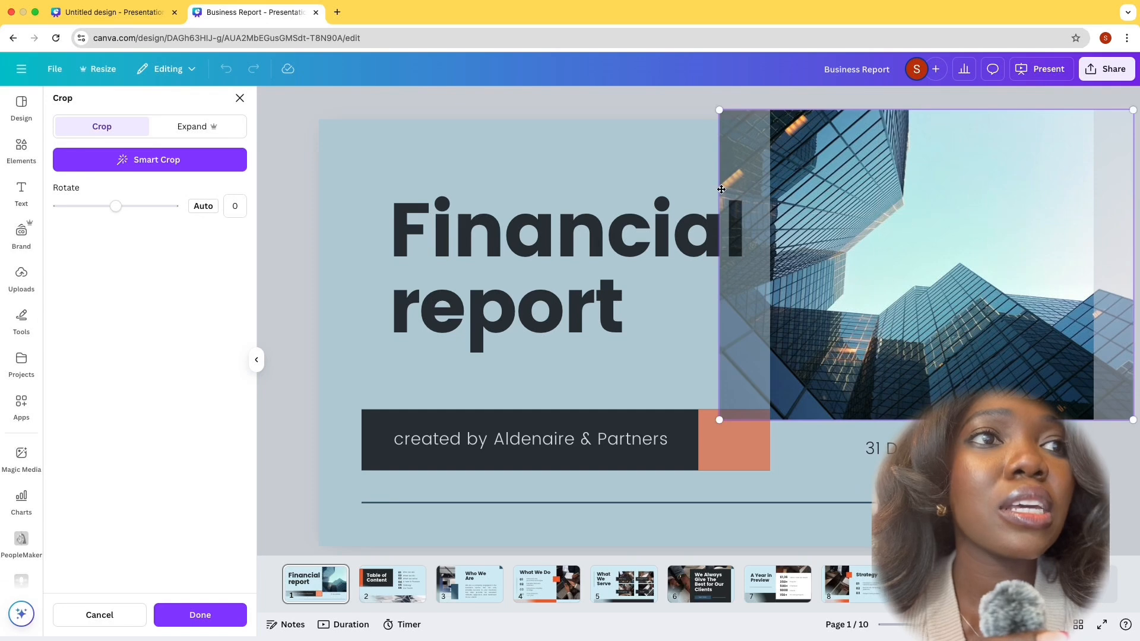
{"action": "left_click", "coordinate": [631, 155]}
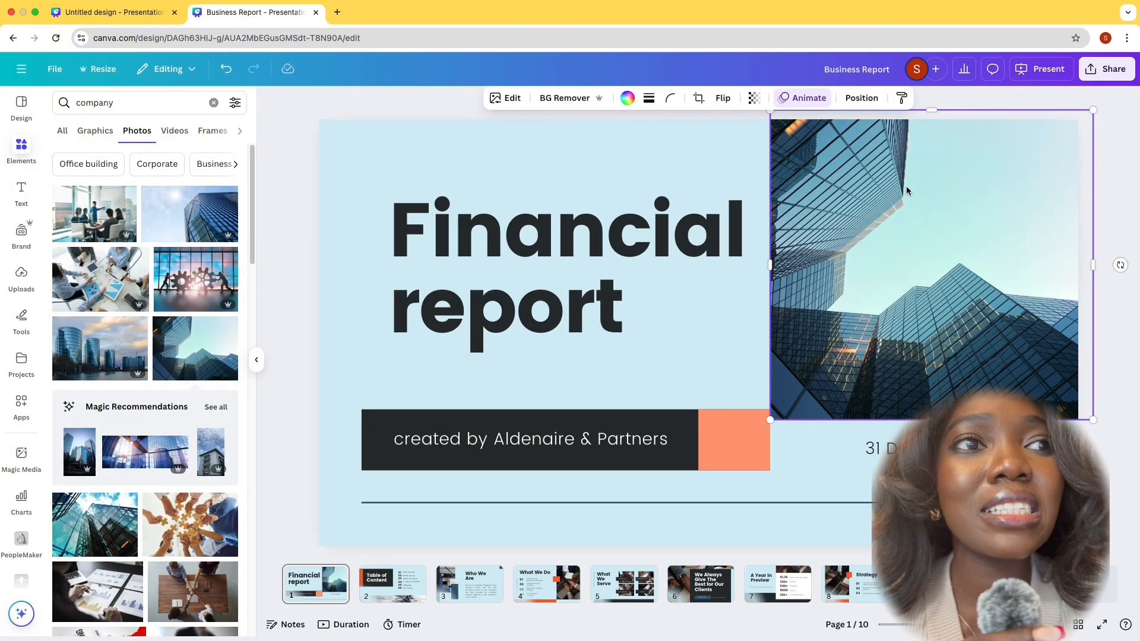
{"action": "left_click", "coordinate": [614, 154]}
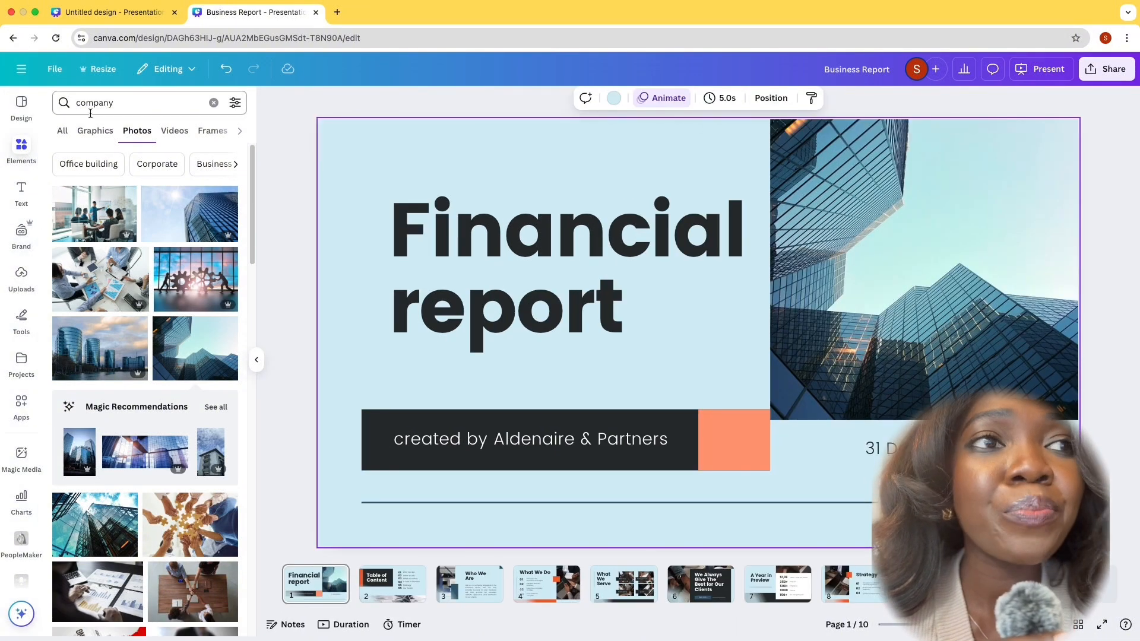
Search all elements for "frame", add the square frame to the title slide, and enlarge it to cover the skyscraper photo
{"action": "left_click", "coordinate": [89, 95]}
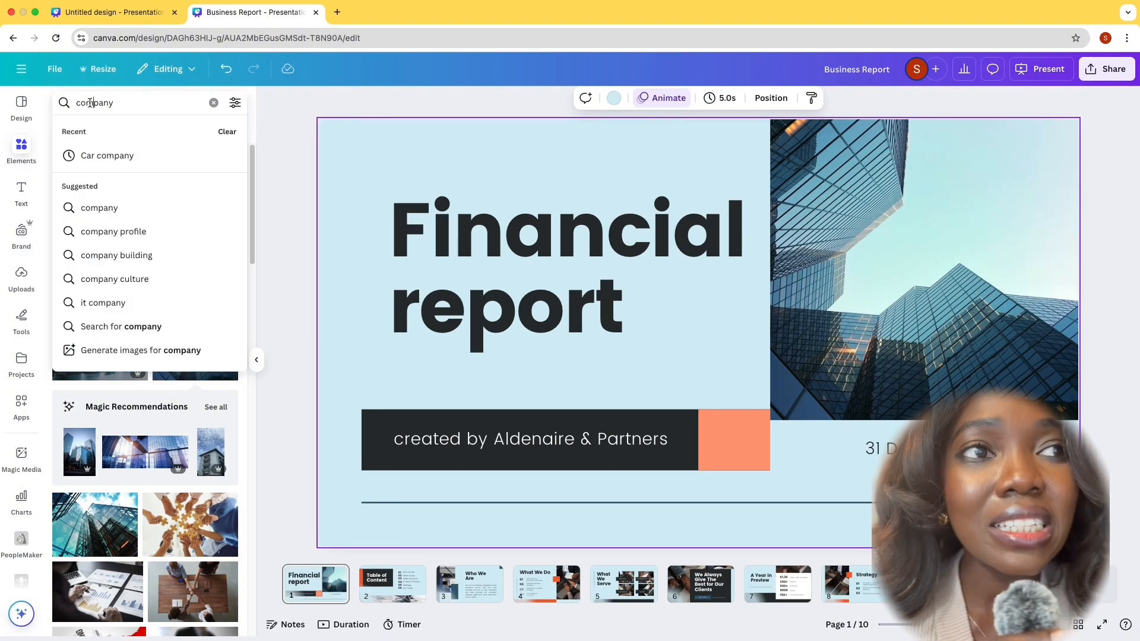
{"action": "double_click", "coordinate": [89, 95]}
{"action": "type", "text": "fr"}
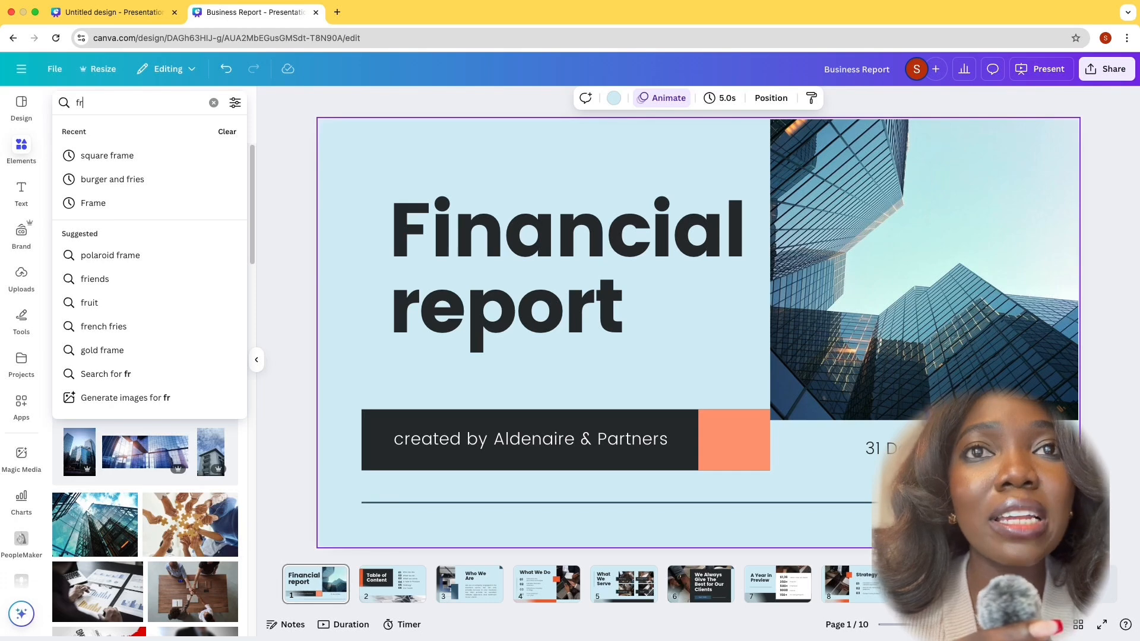
{"action": "type", "text": "ame"}
{"action": "key", "text": "Return"}
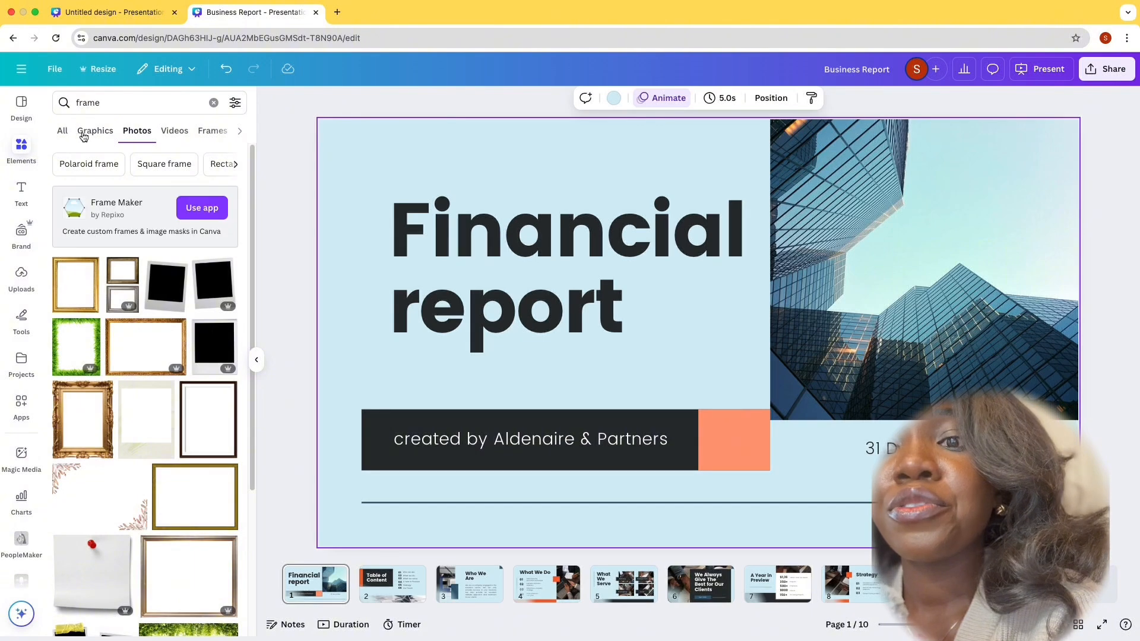
{"action": "left_click", "coordinate": [62, 133]}
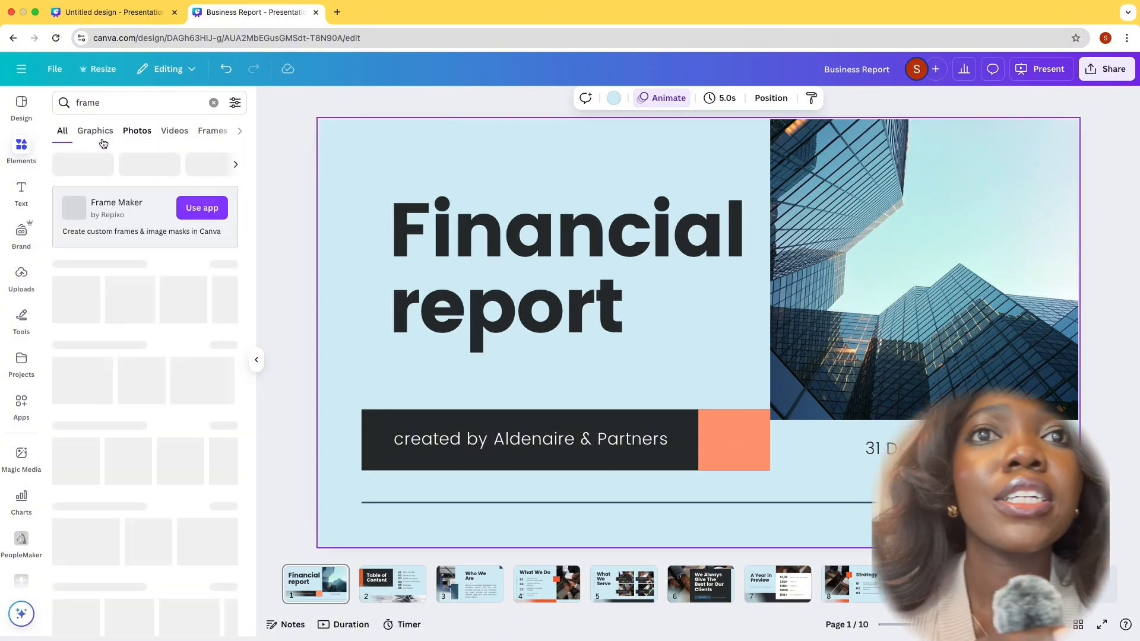
{"action": "left_click", "coordinate": [76, 314]}
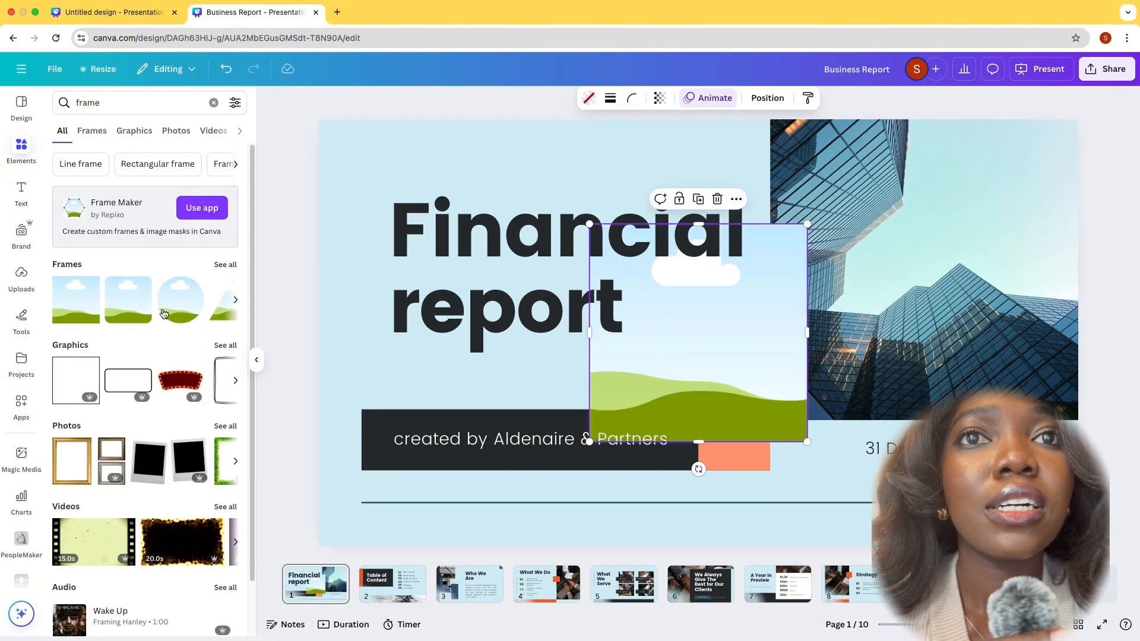
{"action": "left_click_drag", "start_coordinate": [718, 377], "coordinate": [893, 270]}
{"action": "left_click_drag", "start_coordinate": [982, 336], "coordinate": [1113, 407]}
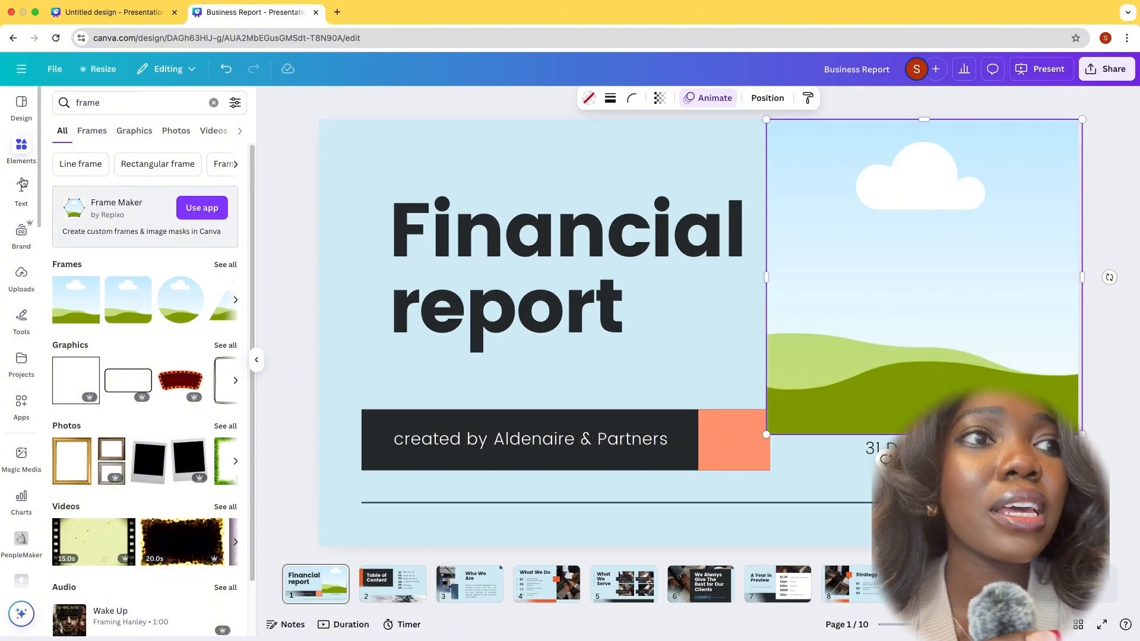
Clear the elements search and fill the new square frame with the recently used skyscraper photo
{"action": "left_click", "coordinate": [32, 143]}
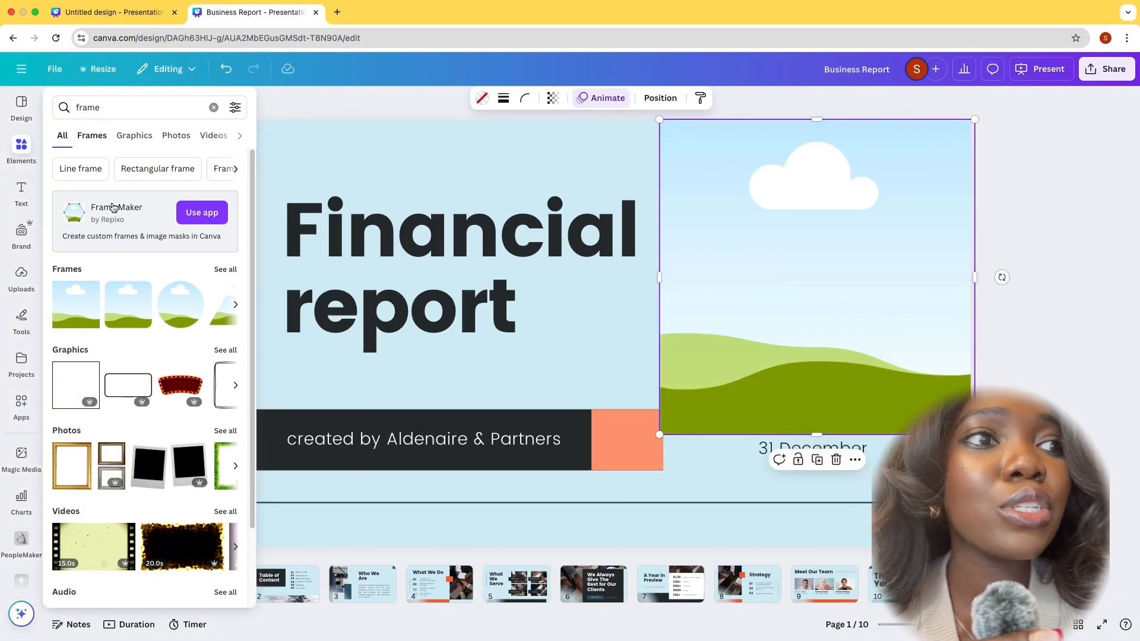
{"action": "left_click", "coordinate": [214, 108]}
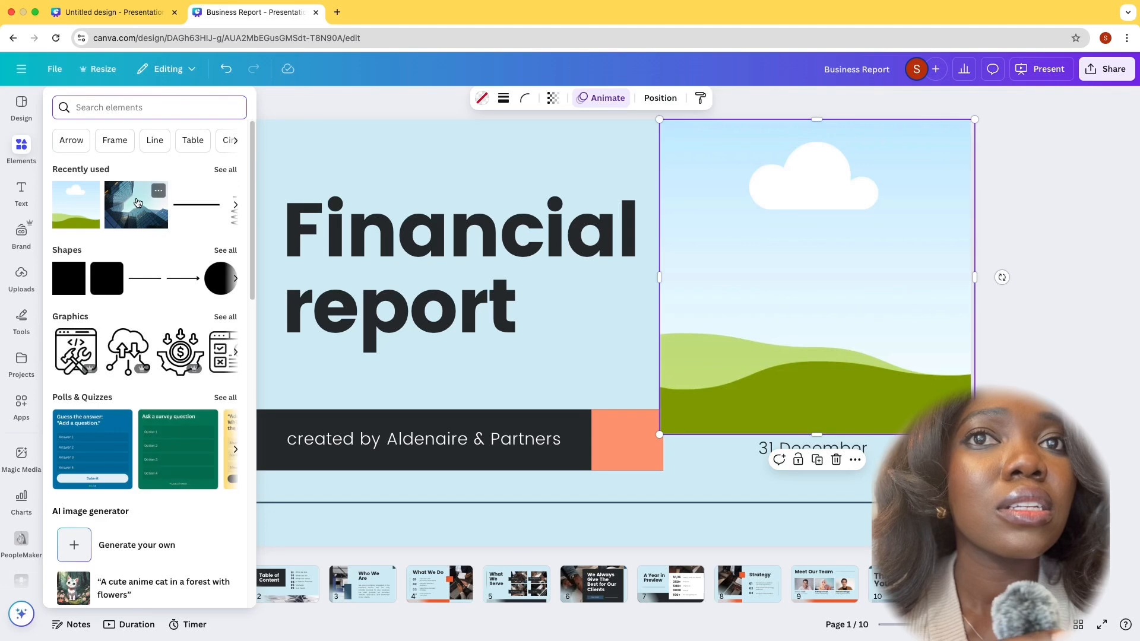
{"action": "left_click_drag", "start_coordinate": [449, 270], "coordinate": [689, 143]}
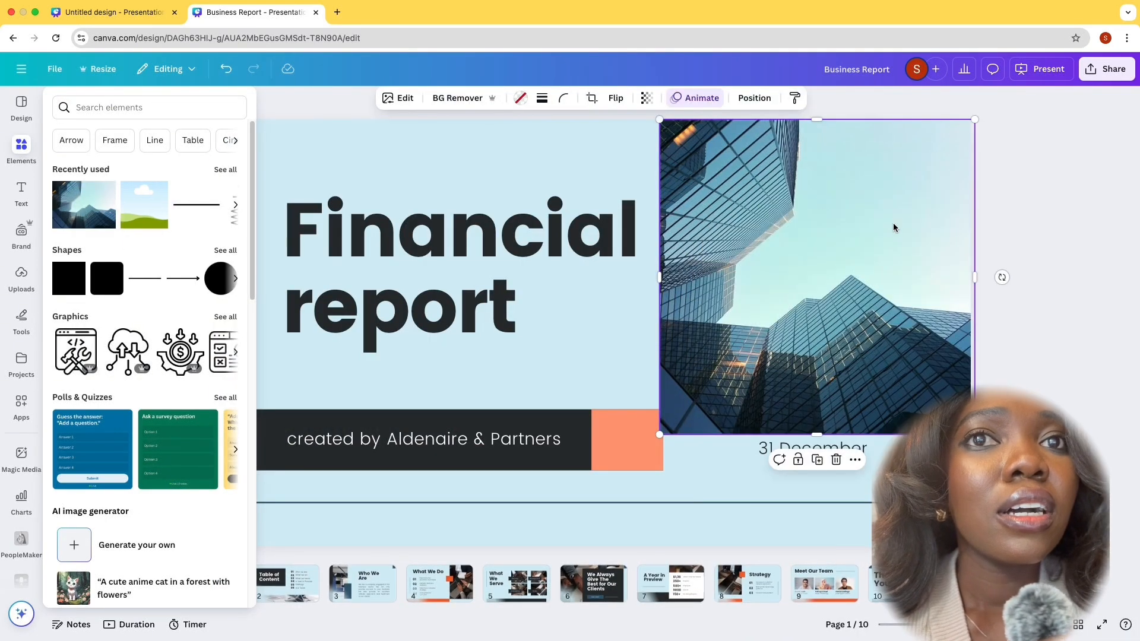
{"action": "left_click", "coordinate": [1042, 236]}
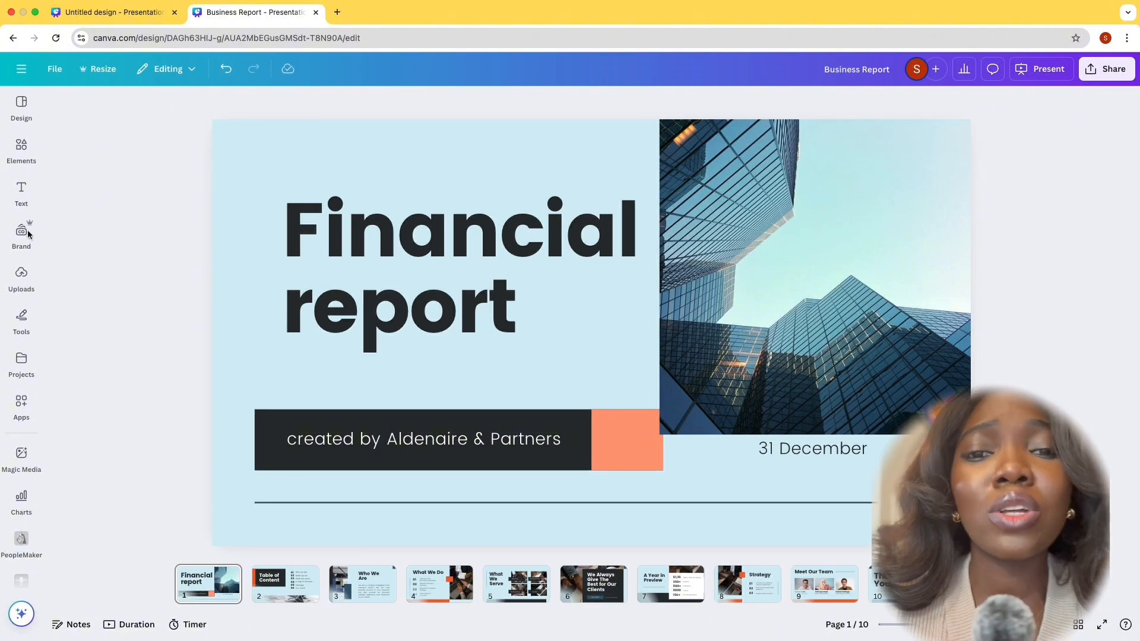
Browse the uploaded images and add the photo of the woman in the blue striped shirt to the title slide
{"action": "left_click", "coordinate": [21, 277]}
{"action": "scroll", "coordinate": [152, 433], "scroll_direction": "down", "scroll_amount": 10}
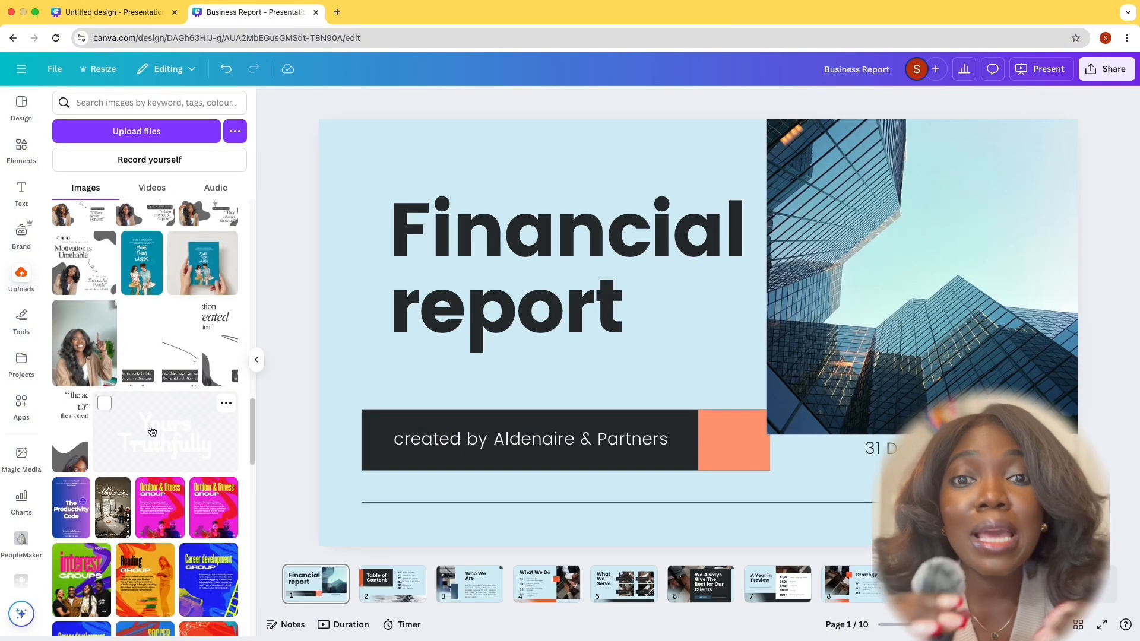
{"action": "scroll", "coordinate": [154, 427], "scroll_direction": "down", "scroll_amount": 10}
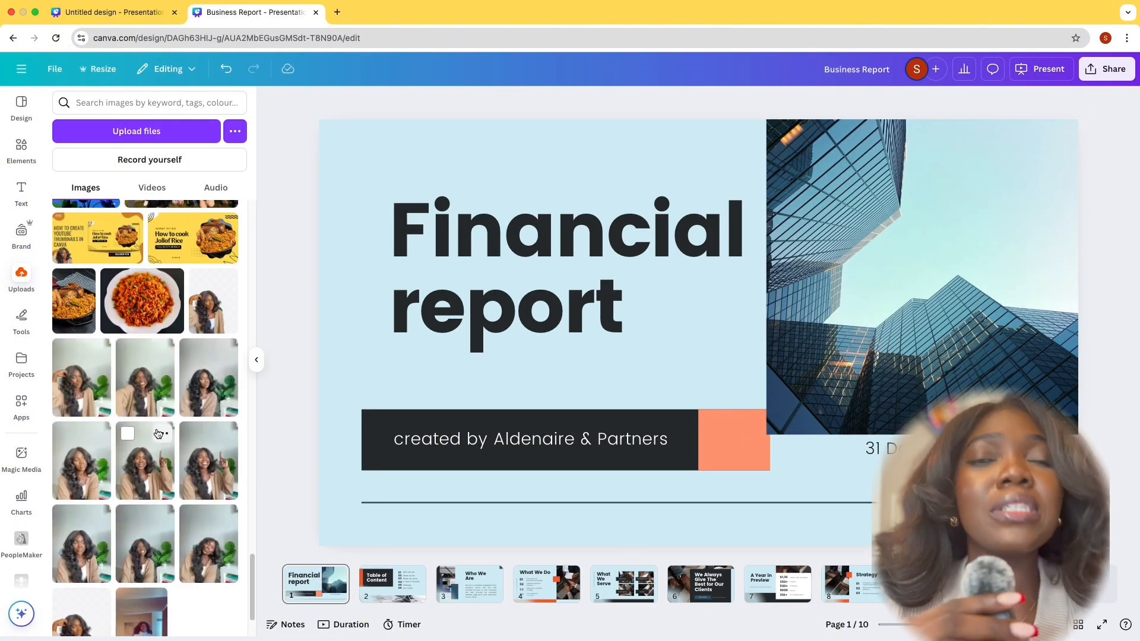
{"action": "scroll", "coordinate": [149, 416], "scroll_direction": "down", "scroll_amount": 10}
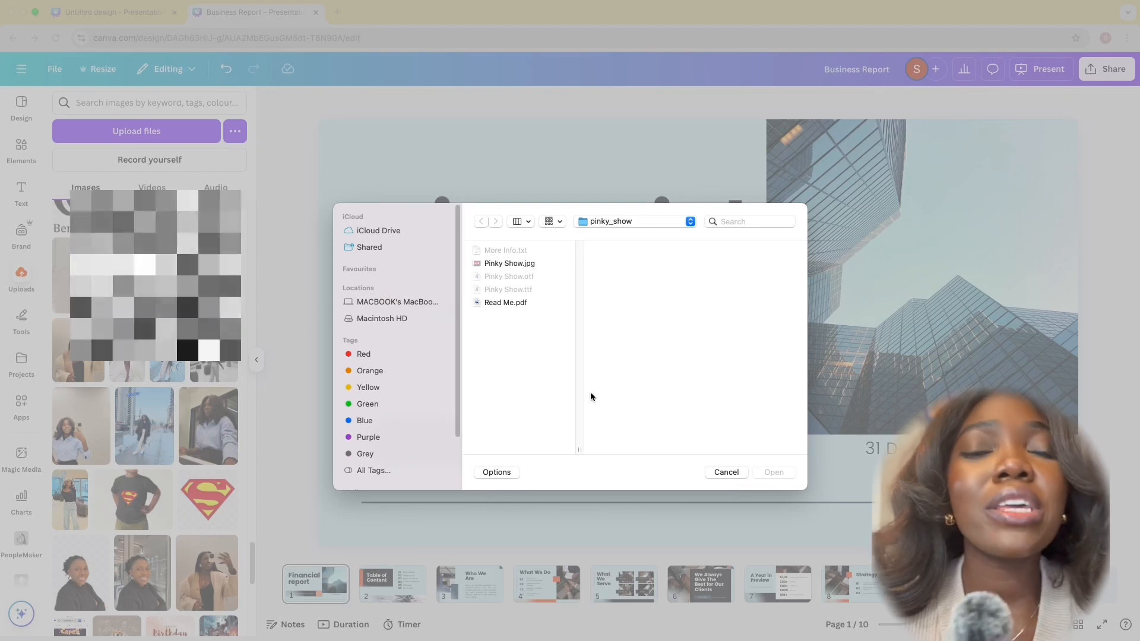
{"action": "left_click", "coordinate": [506, 263]}
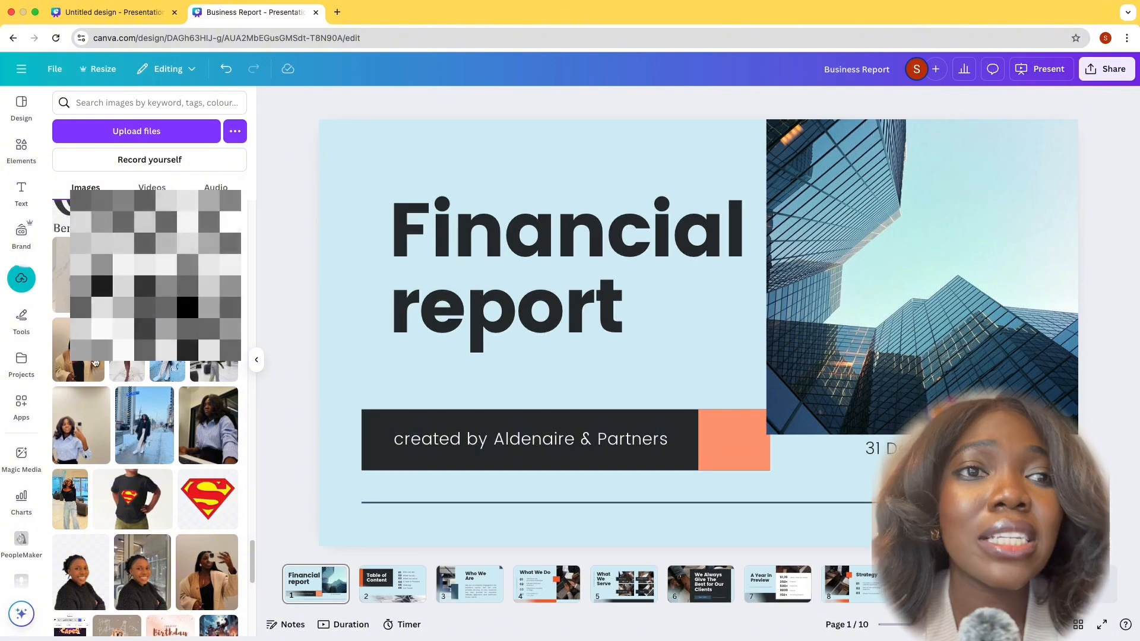
{"action": "left_click", "coordinate": [211, 424]}
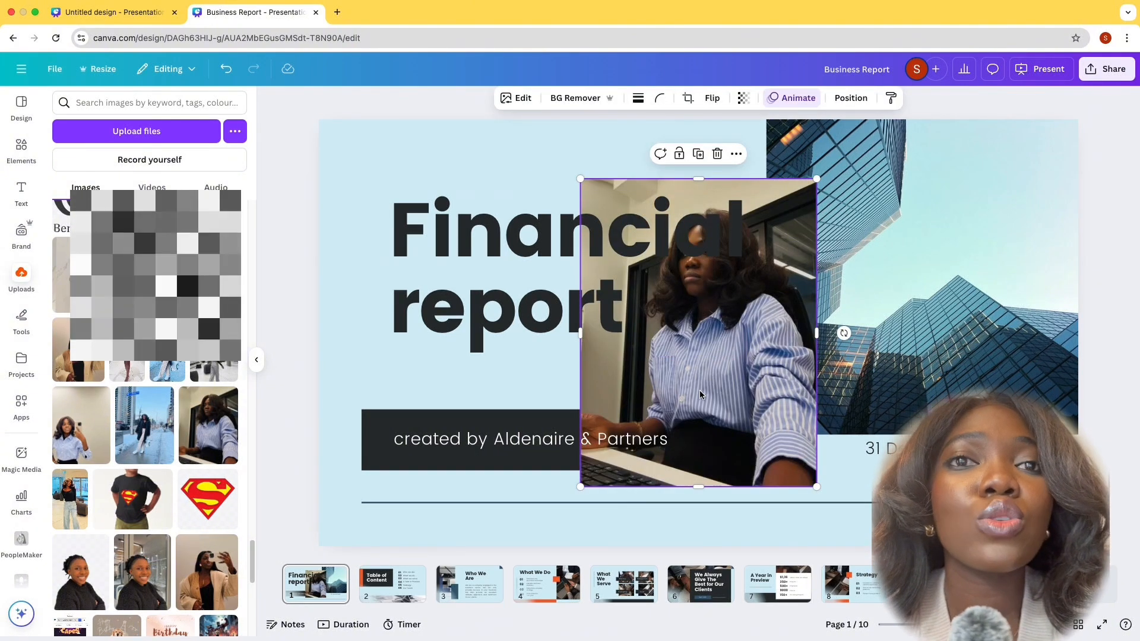
Try filling the title slide's square frame with the photo of the woman in the striped shirt, and undo it
{"action": "left_click_drag", "start_coordinate": [662, 340], "coordinate": [960, 351]}
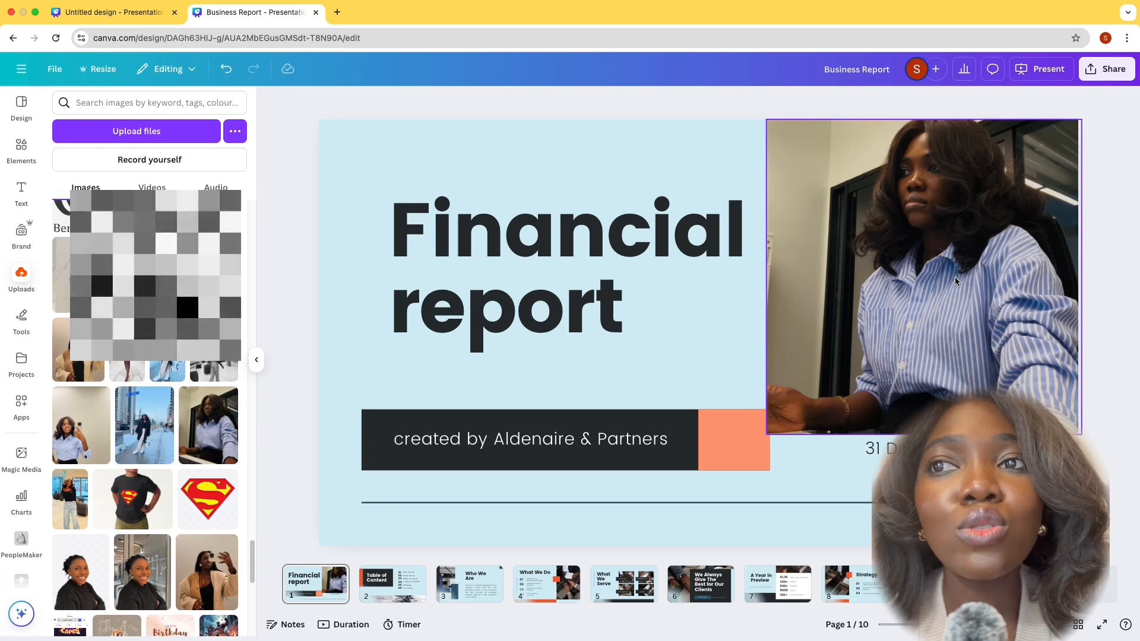
{"action": "left_click", "coordinate": [296, 128]}
{"action": "left_click", "coordinate": [226, 69]}
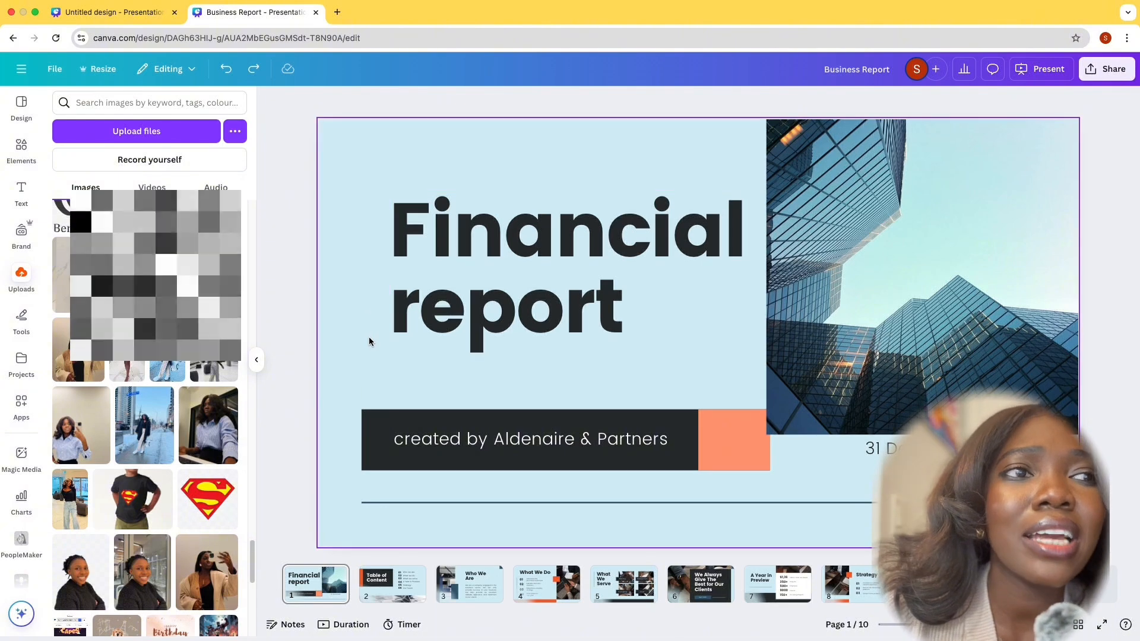
Add a blank page at the end of the presentation and set its background to the orange document colour
{"action": "left_click", "coordinate": [535, 289]}
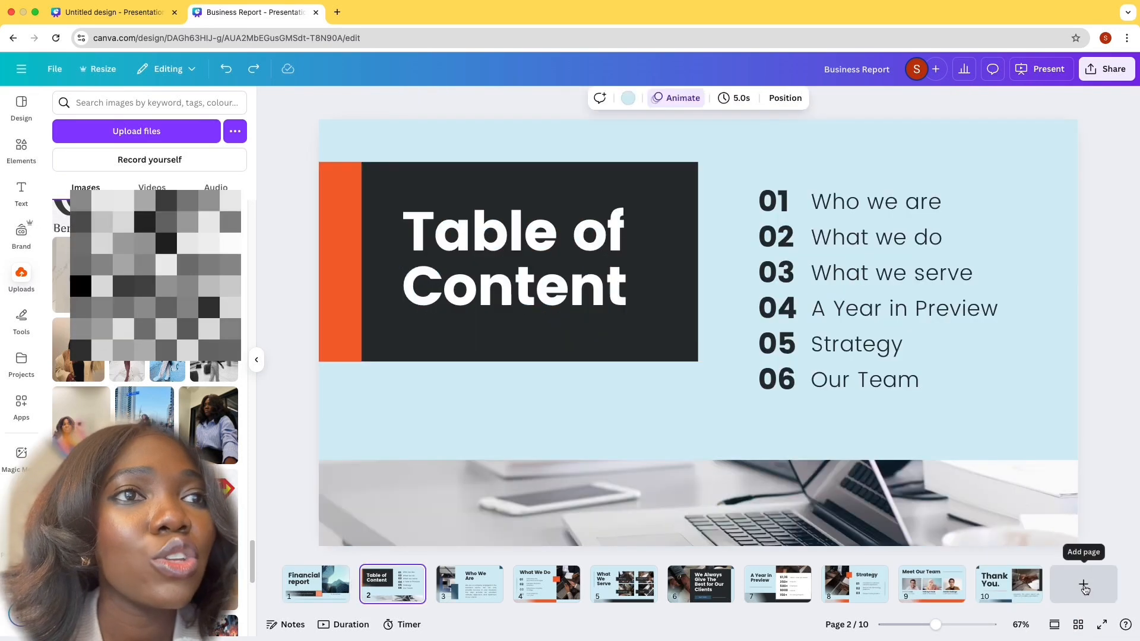
{"action": "left_click", "coordinate": [1086, 589]}
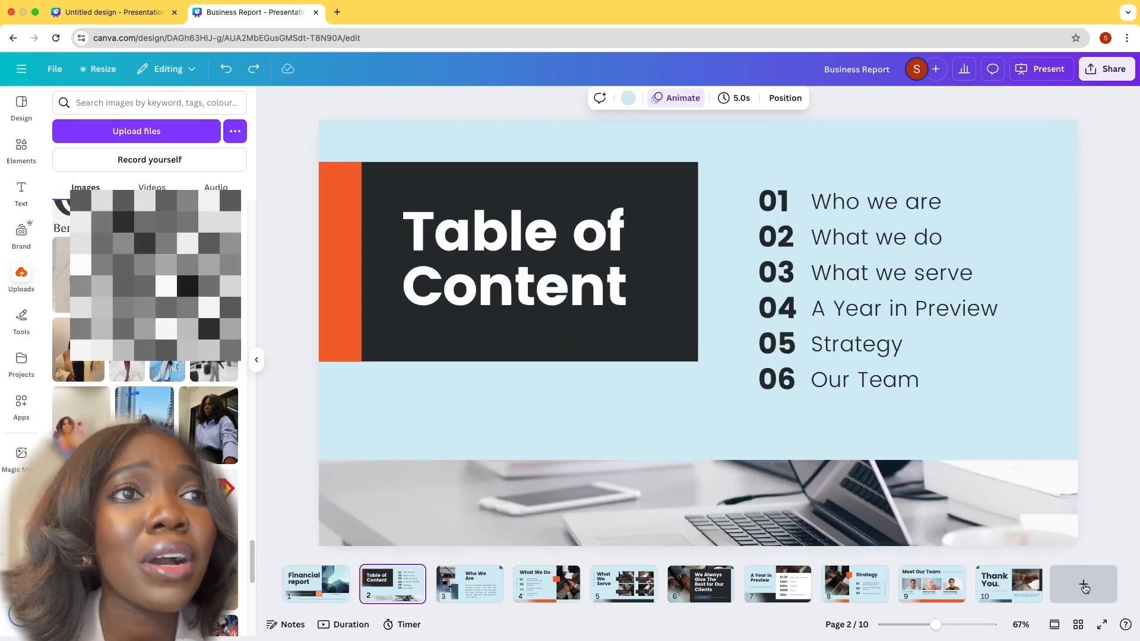
{"action": "left_click", "coordinate": [1095, 587]}
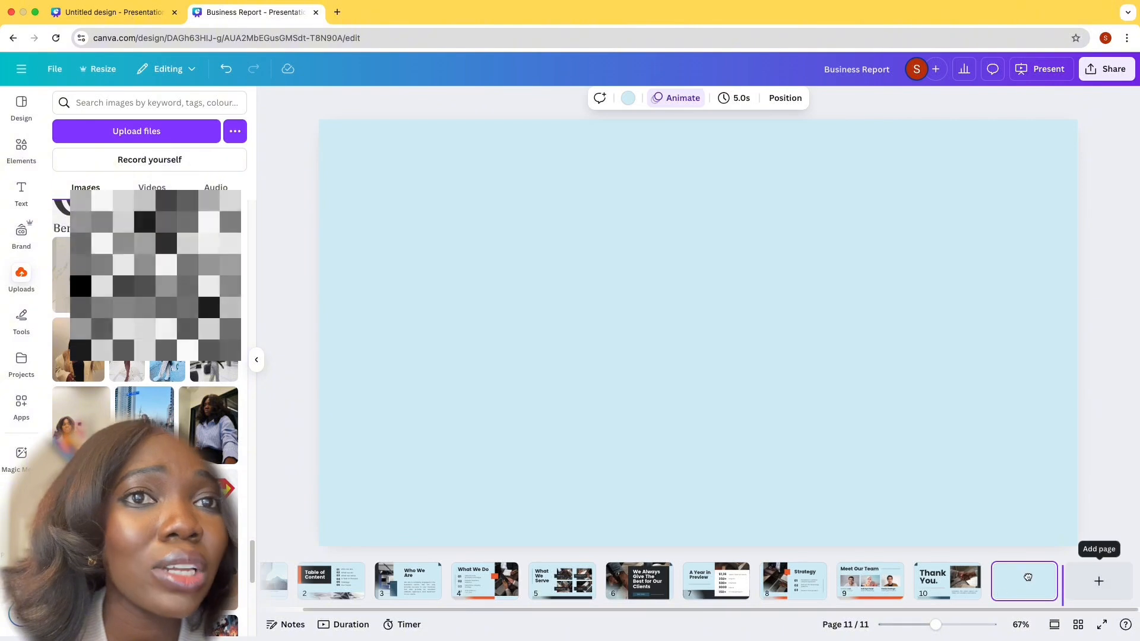
{"action": "left_click", "coordinate": [695, 298]}
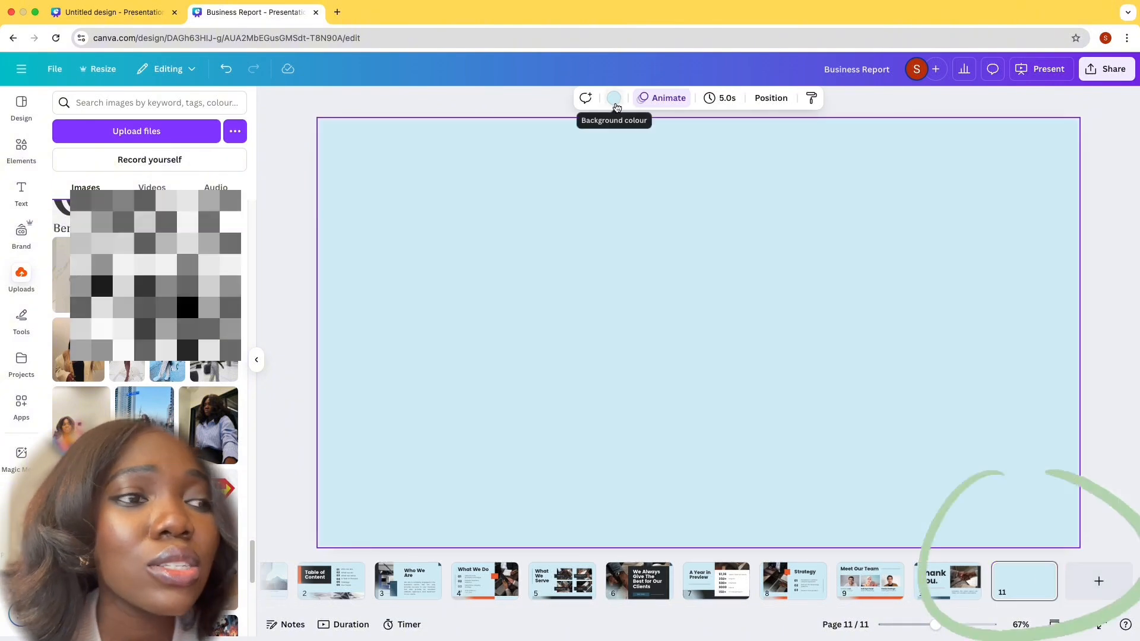
{"action": "left_click", "coordinate": [614, 100]}
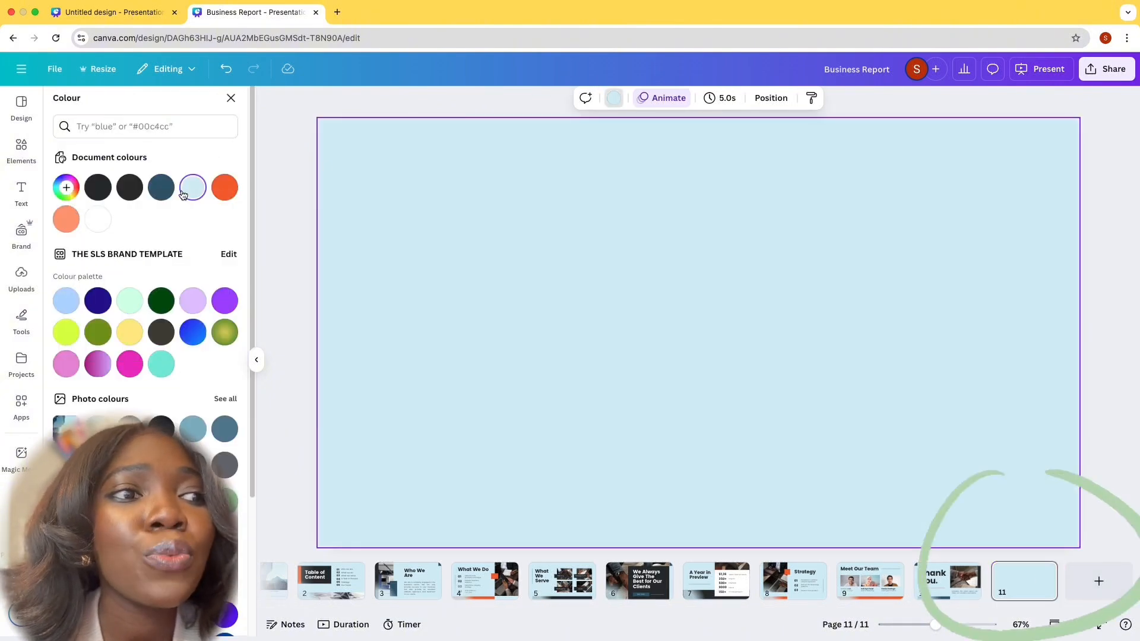
{"action": "left_click", "coordinate": [225, 188]}
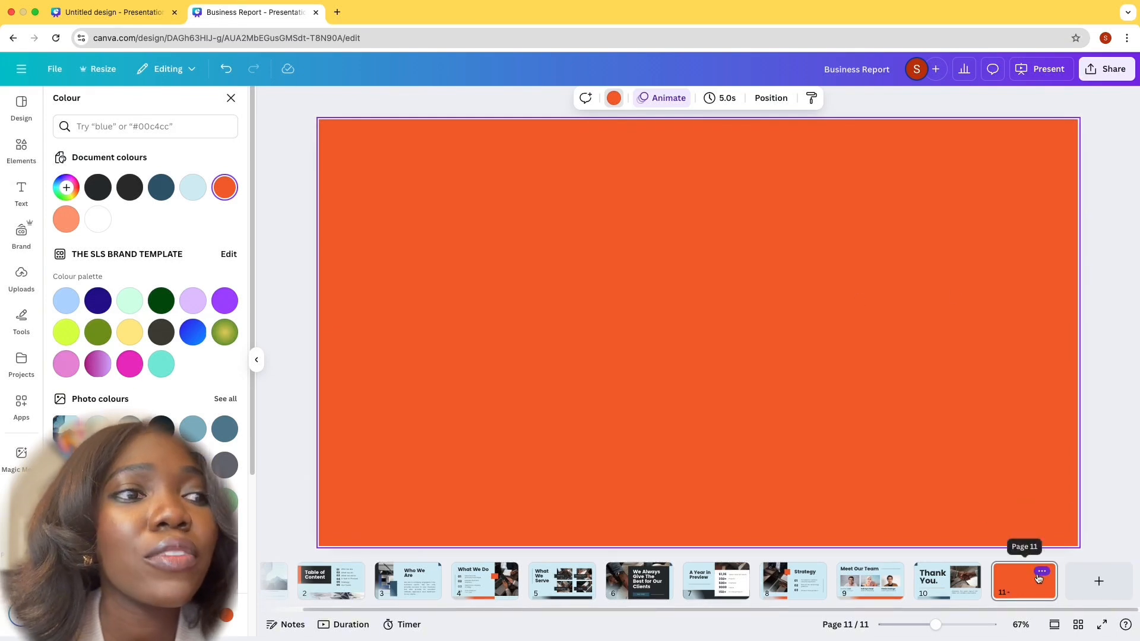
Move the orange page to position 3, right after the Table of Content slide, and delete it
{"action": "mouse_move", "coordinate": [1044, 580]}
{"action": "left_mouse_down"}
{"action": "mouse_move", "coordinate": [814, 565]}
{"action": "mouse_move", "coordinate": [384, 567]}
{"action": "left_mouse_up"}
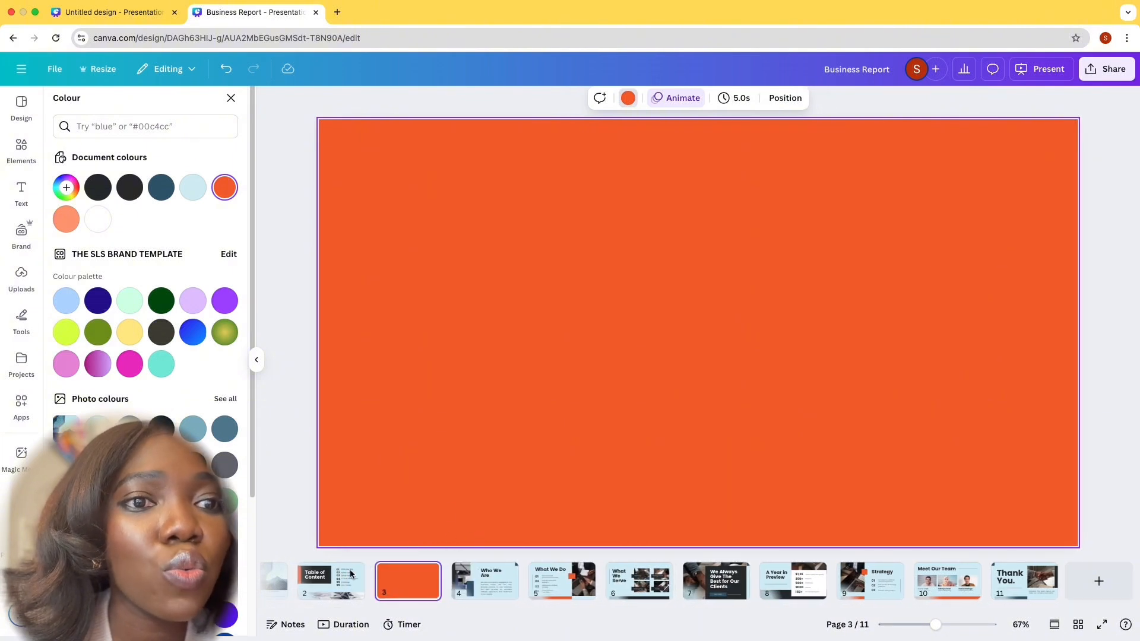
{"action": "left_click", "coordinate": [425, 572]}
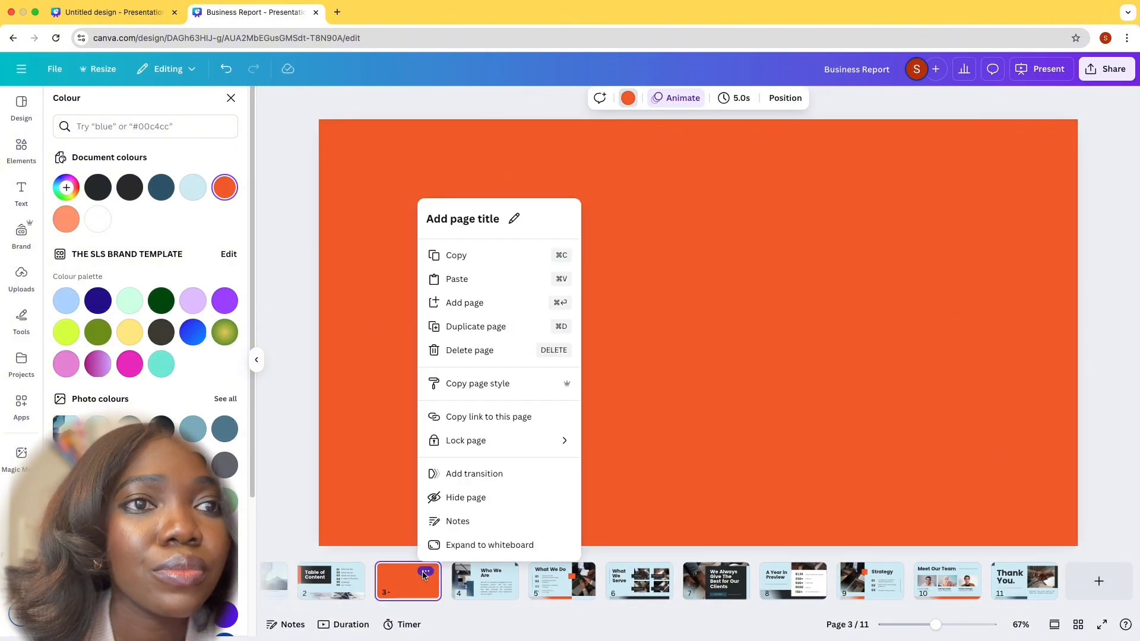
{"action": "left_click", "coordinate": [308, 521]}
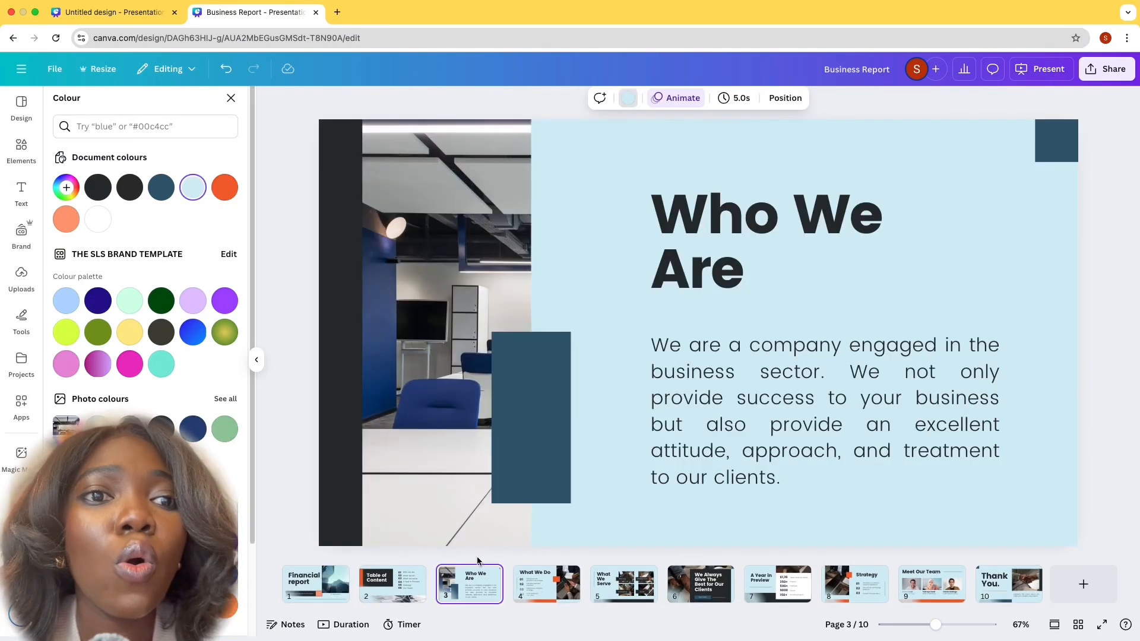
{"action": "key", "text": "BackSpace"}
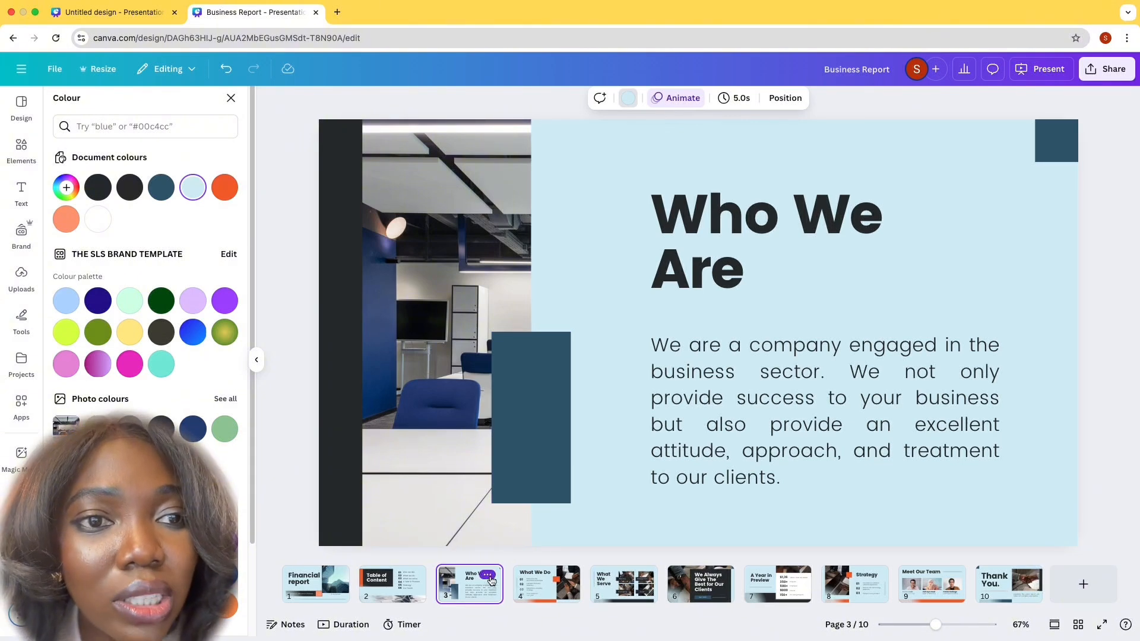
Duplicate the "Who We Are" page and nudge the dark blue rectangle on the copy slightly downward
{"action": "left_click", "coordinate": [487, 576]}
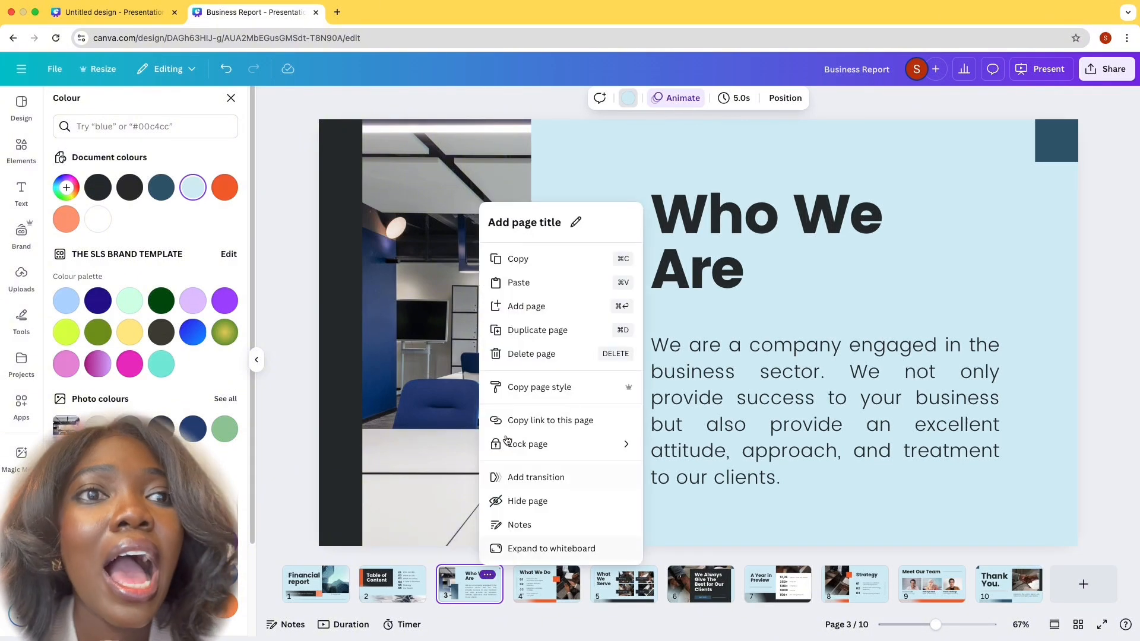
{"action": "left_click", "coordinate": [552, 331]}
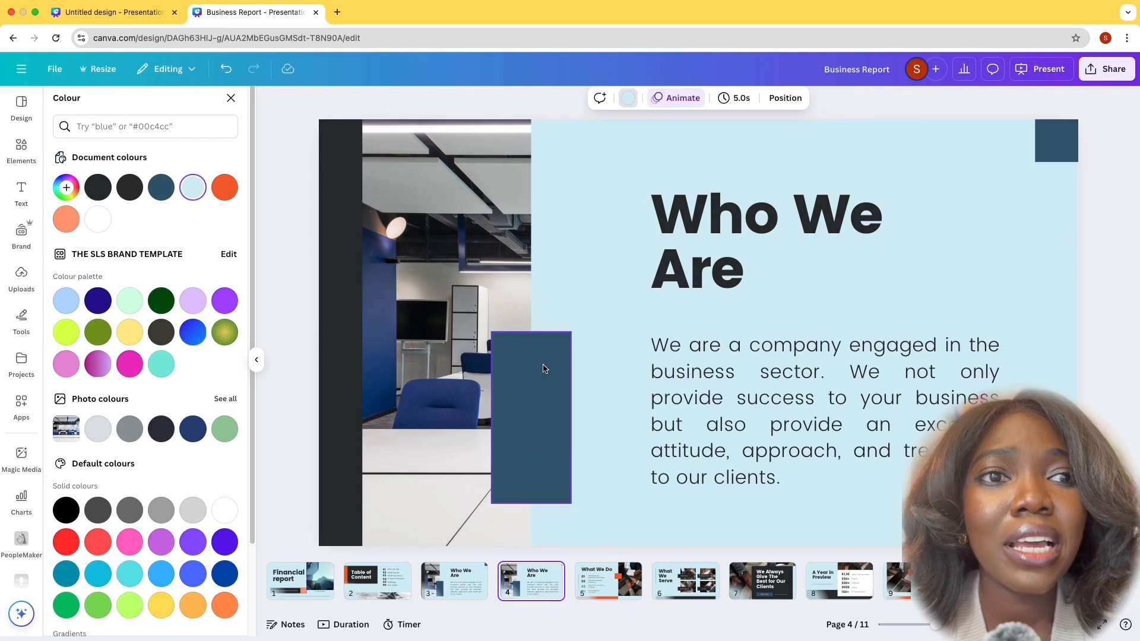
{"action": "left_click_drag", "start_coordinate": [542, 368], "coordinate": [541, 370]}
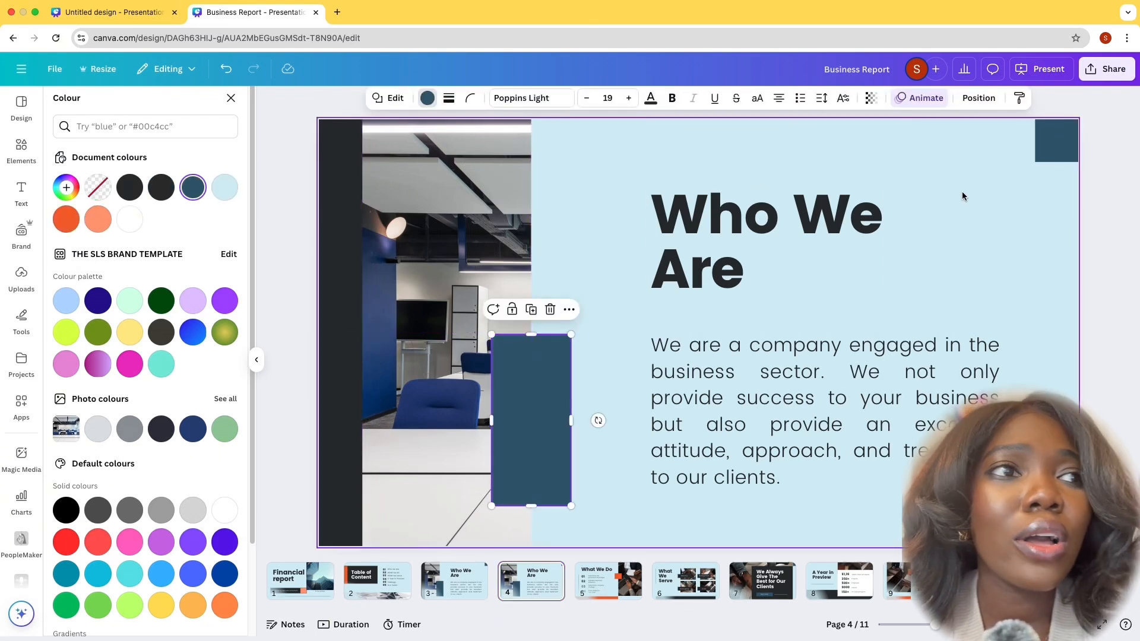
Open the elements search to browse its categories
{"action": "left_click", "coordinate": [25, 148]}
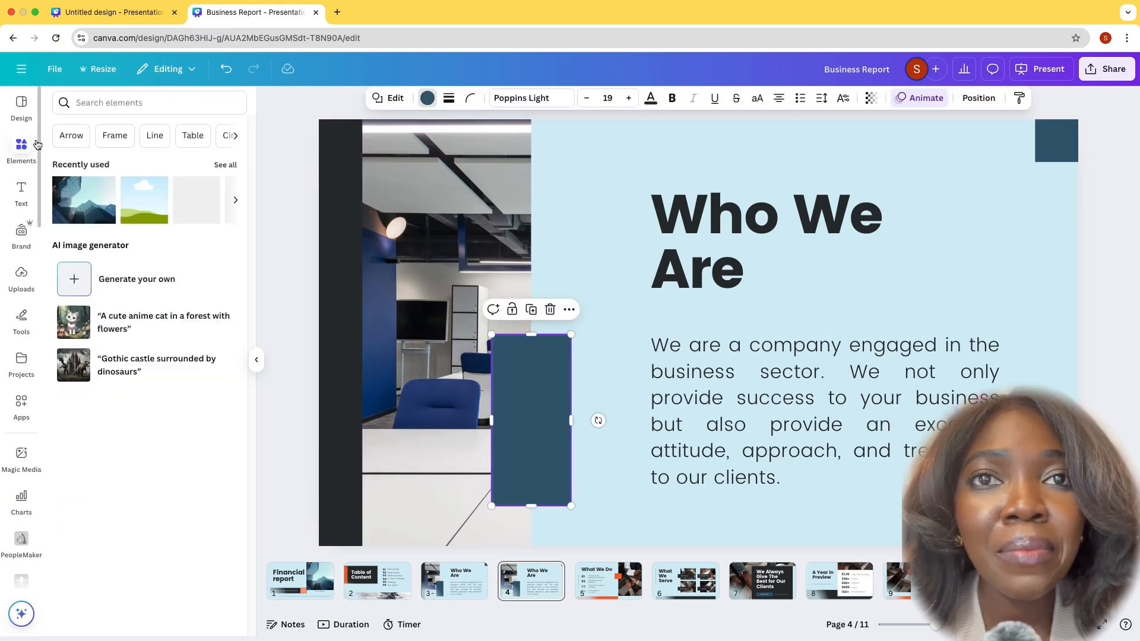
{"action": "left_click", "coordinate": [132, 104]}
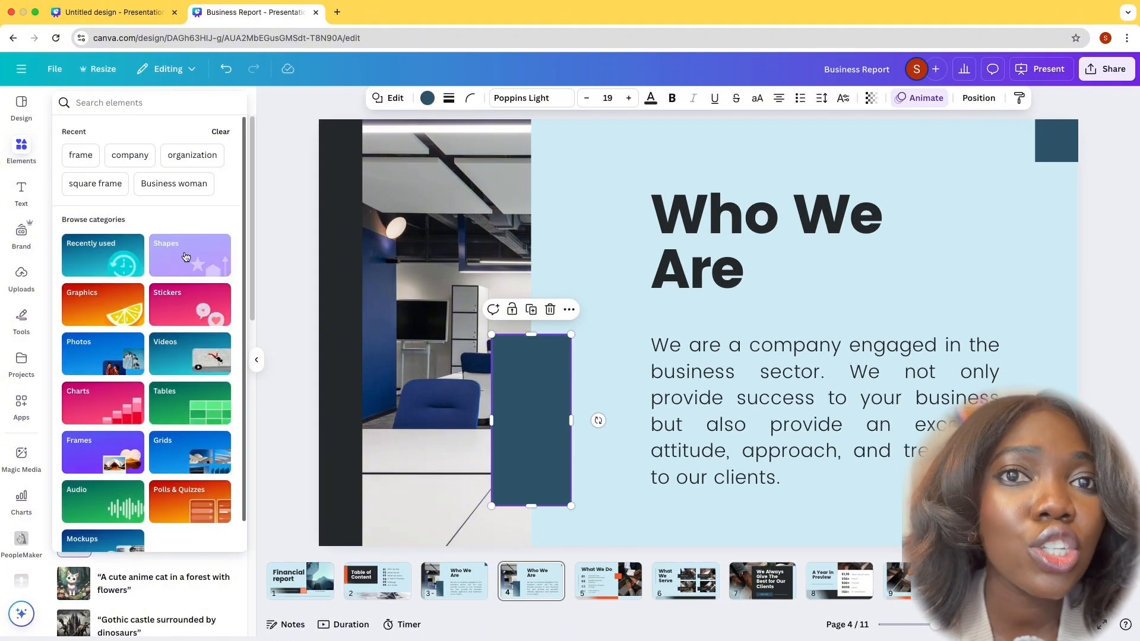